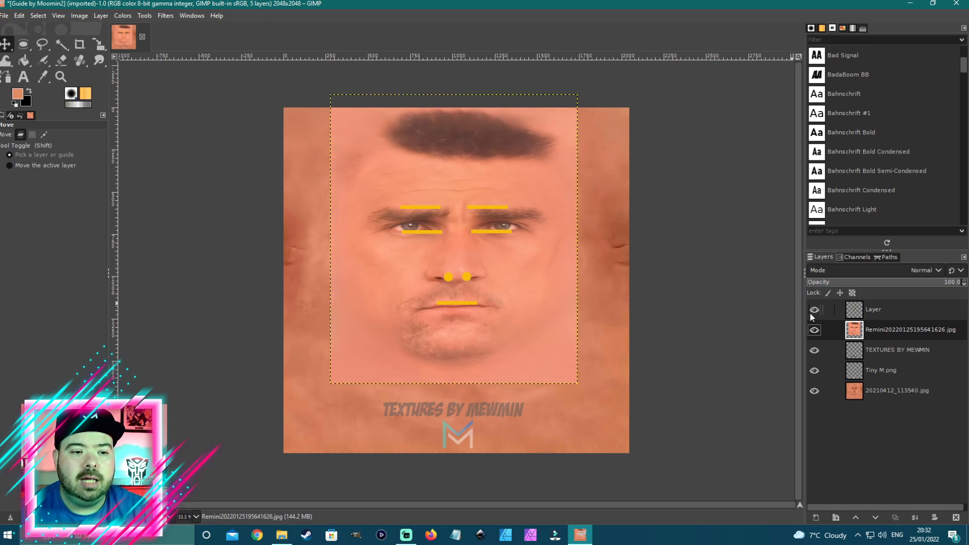
Hide the yellow guide layer and erase the hair and outer edges of the face photo layer with a size 598 eraser at 100% opacity.
{"action": "left_click", "coordinate": [814, 309]}
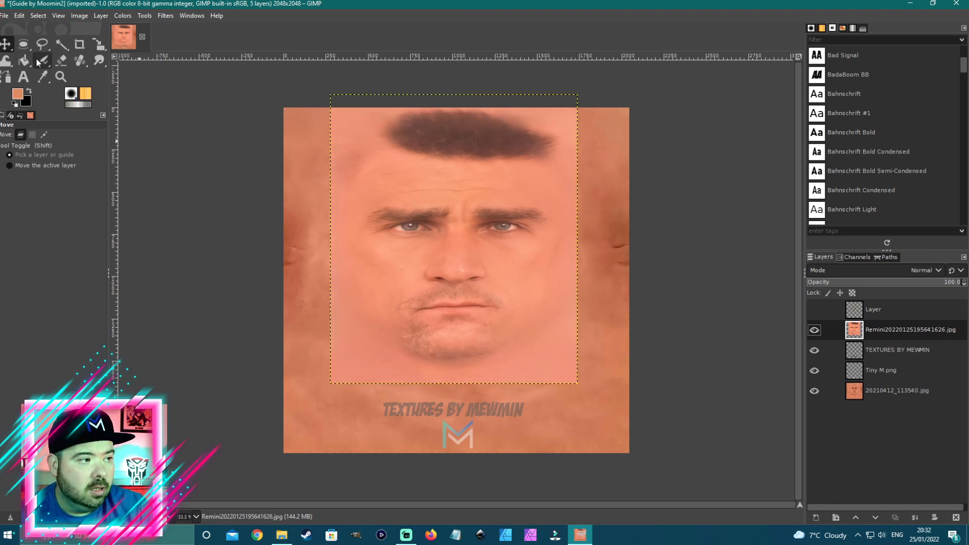
{"action": "left_click", "coordinate": [60, 62]}
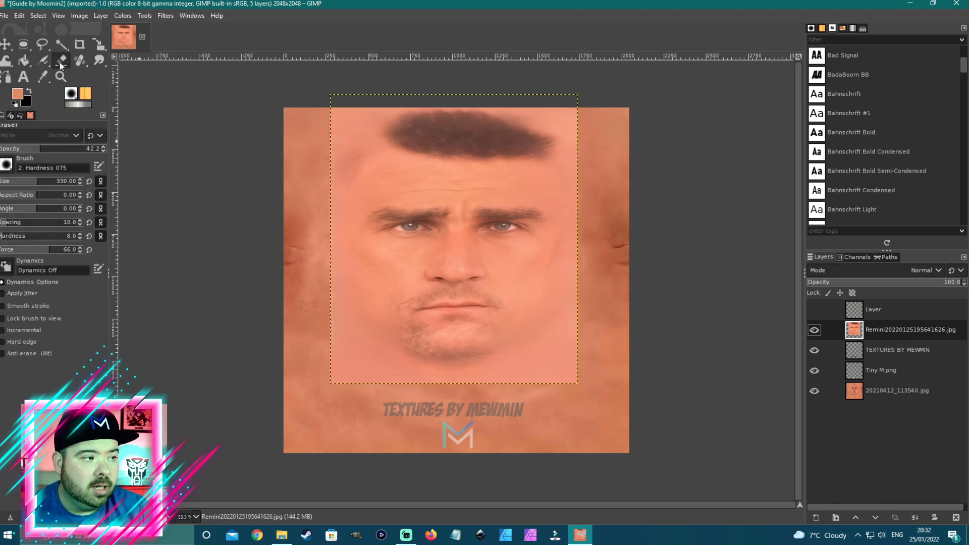
{"action": "left_click", "coordinate": [56, 182]}
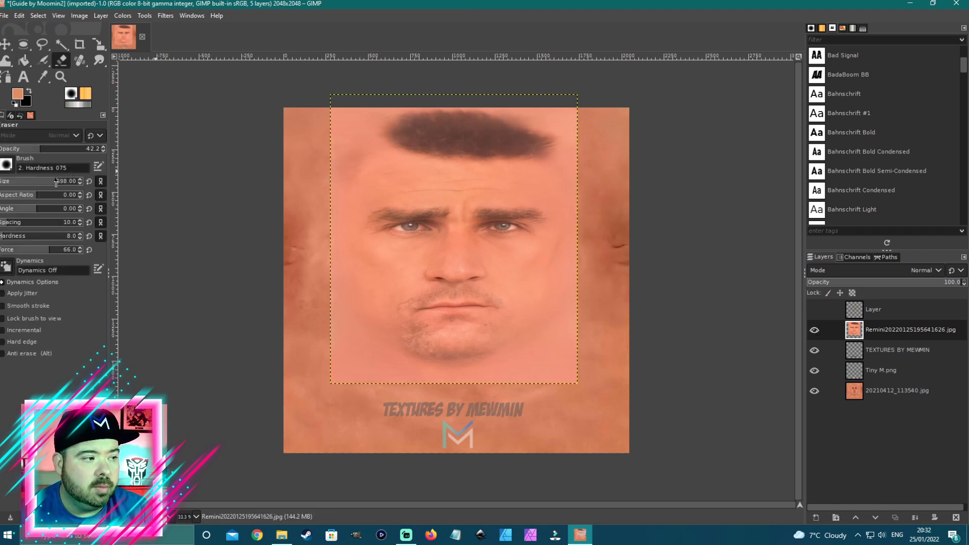
{"action": "left_click_drag", "start_coordinate": [60, 150], "coordinate": [109, 152]}
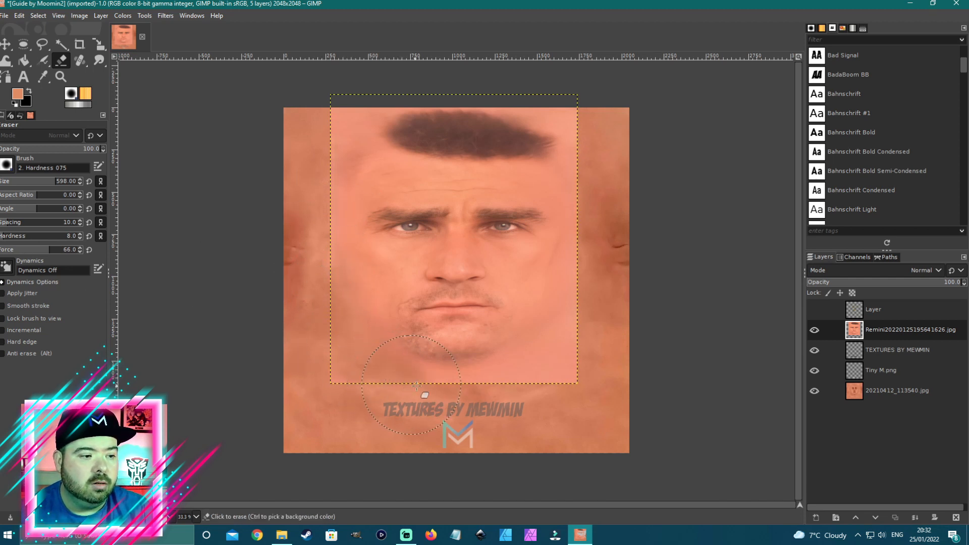
{"action": "mouse_move", "coordinate": [443, 387]}
{"action": "left_mouse_down"}
{"action": "mouse_move", "coordinate": [543, 379]}
{"action": "mouse_move", "coordinate": [571, 336]}
{"action": "mouse_move", "coordinate": [552, 402]}
{"action": "left_mouse_up"}
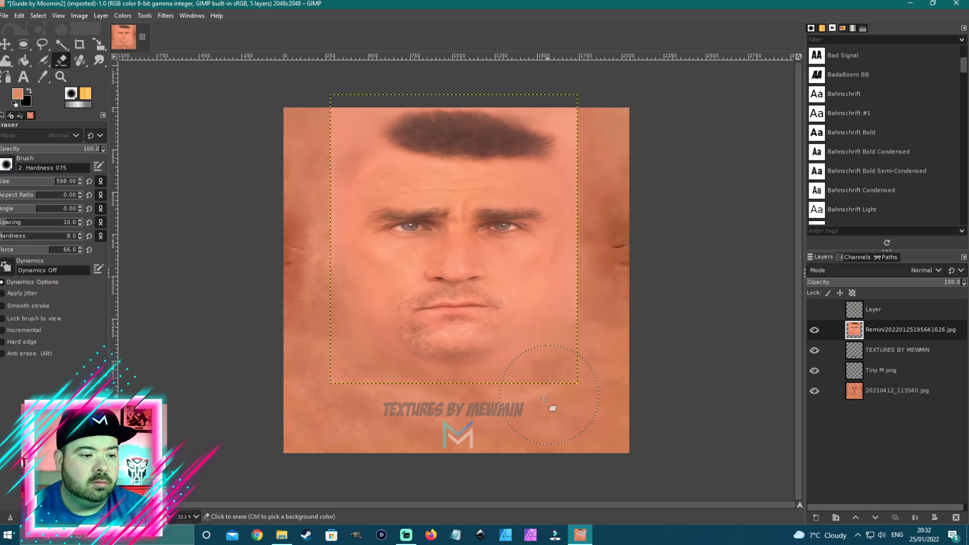
{"action": "mouse_move", "coordinate": [339, 134]}
{"action": "left_mouse_down"}
{"action": "mouse_move", "coordinate": [368, 108]}
{"action": "mouse_move", "coordinate": [541, 91]}
{"action": "mouse_move", "coordinate": [558, 99]}
{"action": "mouse_move", "coordinate": [603, 240]}
{"action": "mouse_move", "coordinate": [599, 231]}
{"action": "mouse_move", "coordinate": [589, 349]}
{"action": "mouse_move", "coordinate": [521, 96]}
{"action": "mouse_move", "coordinate": [539, 113]}
{"action": "mouse_move", "coordinate": [472, 116]}
{"action": "mouse_move", "coordinate": [432, 136]}
{"action": "mouse_move", "coordinate": [506, 123]}
{"action": "left_mouse_up"}
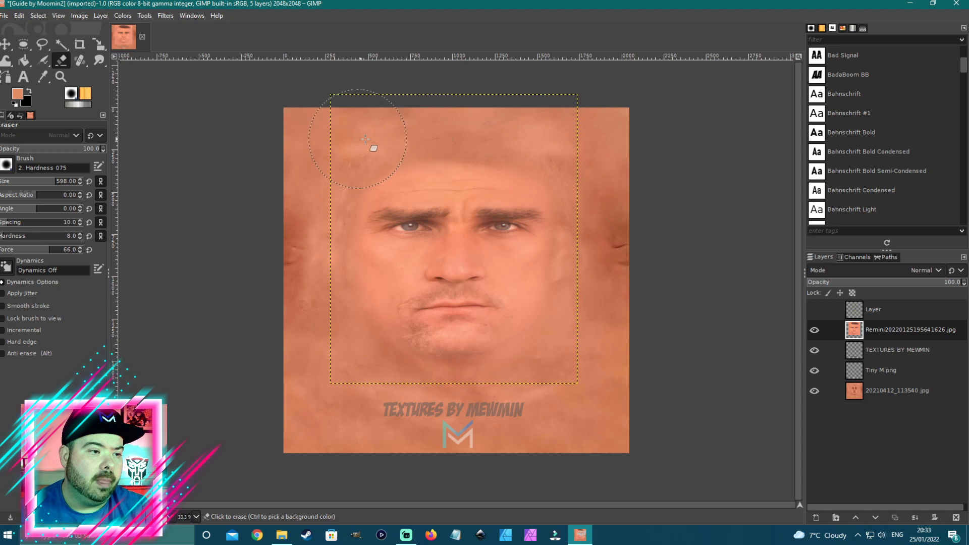
{"action": "mouse_move", "coordinate": [384, 141]}
{"action": "left_mouse_down"}
{"action": "mouse_move", "coordinate": [337, 221]}
{"action": "mouse_move", "coordinate": [382, 367]}
{"action": "mouse_move", "coordinate": [550, 417]}
{"action": "mouse_move", "coordinate": [585, 411]}
{"action": "left_mouse_up"}
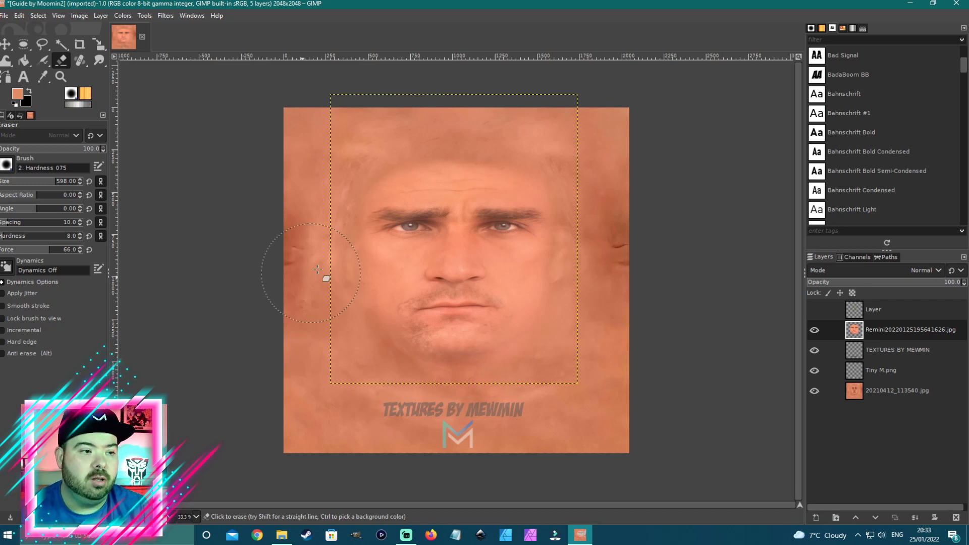
Adjust the base skin layer 20210412_113540.jpg with Brightness-Contrast, using brightness 27 and contrast 19.
{"action": "left_click", "coordinate": [892, 395]}
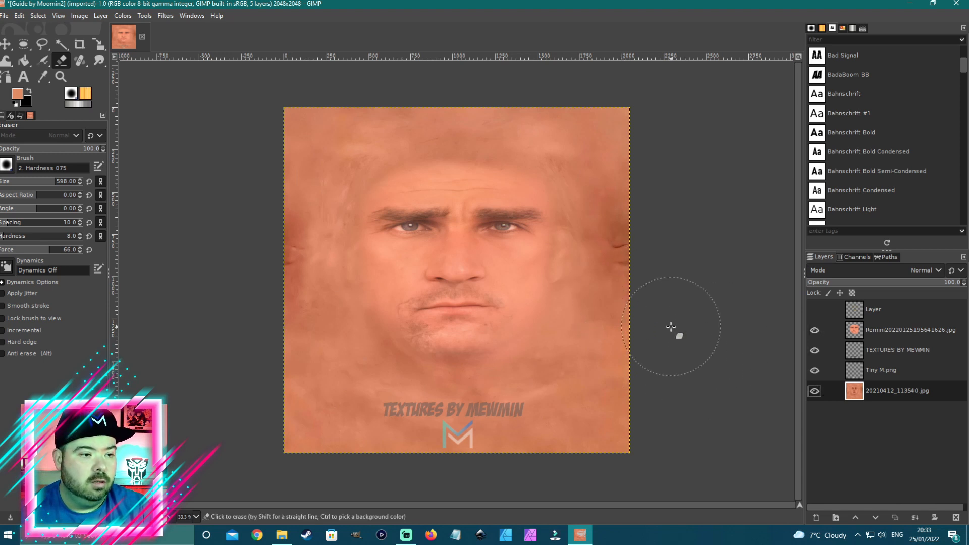
{"action": "left_click", "coordinate": [123, 16]}
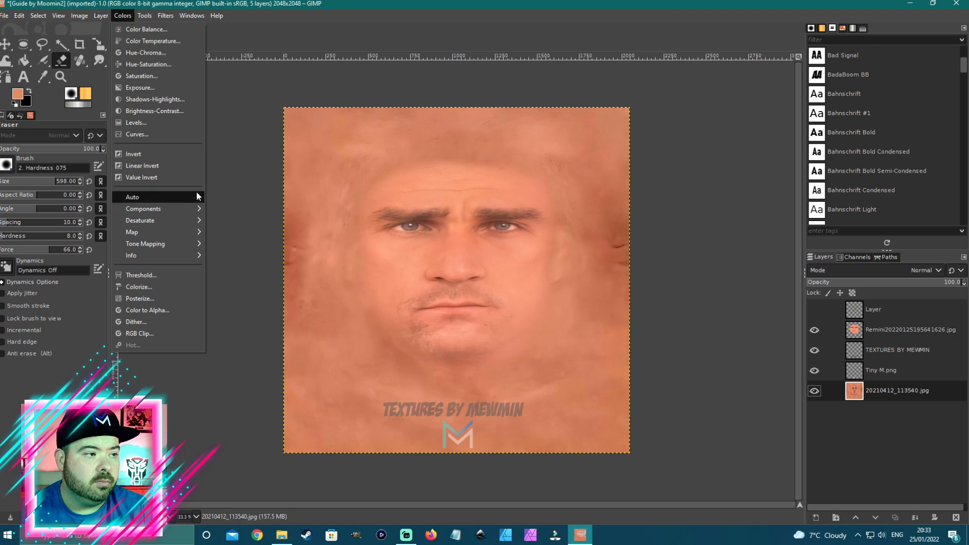
{"action": "left_click", "coordinate": [160, 117]}
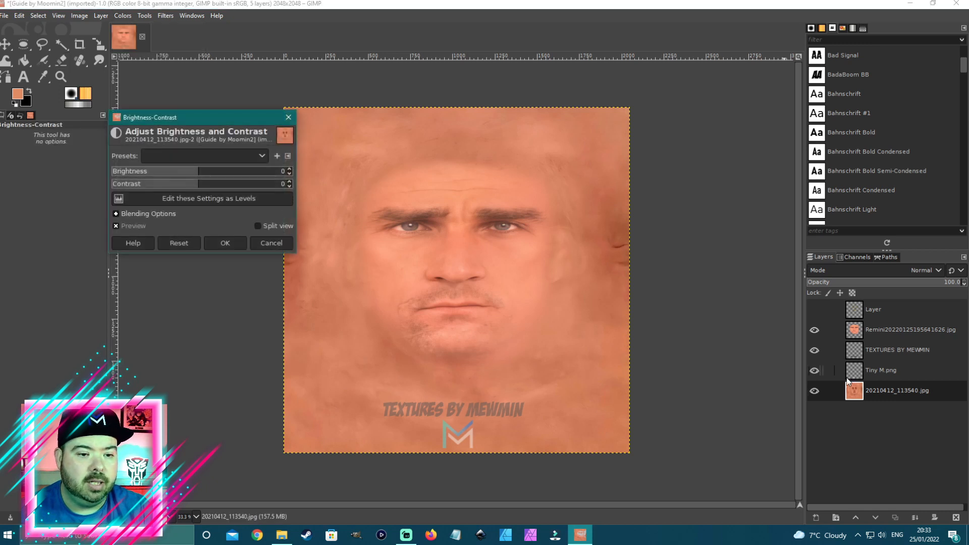
{"action": "left_click", "coordinate": [883, 328]}
{"action": "left_click", "coordinate": [877, 392]}
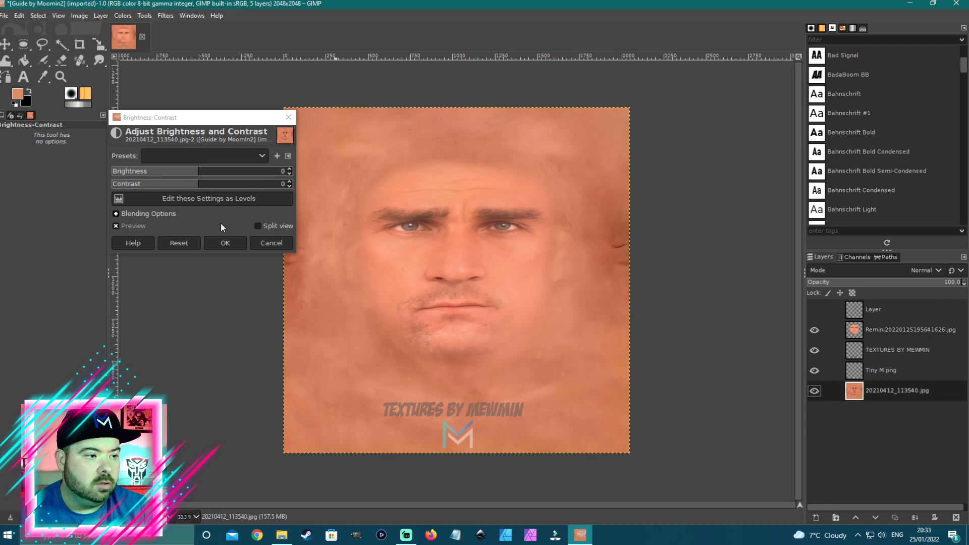
{"action": "left_click", "coordinate": [198, 185]}
{"action": "left_click_drag", "start_coordinate": [197, 185], "coordinate": [218, 174]}
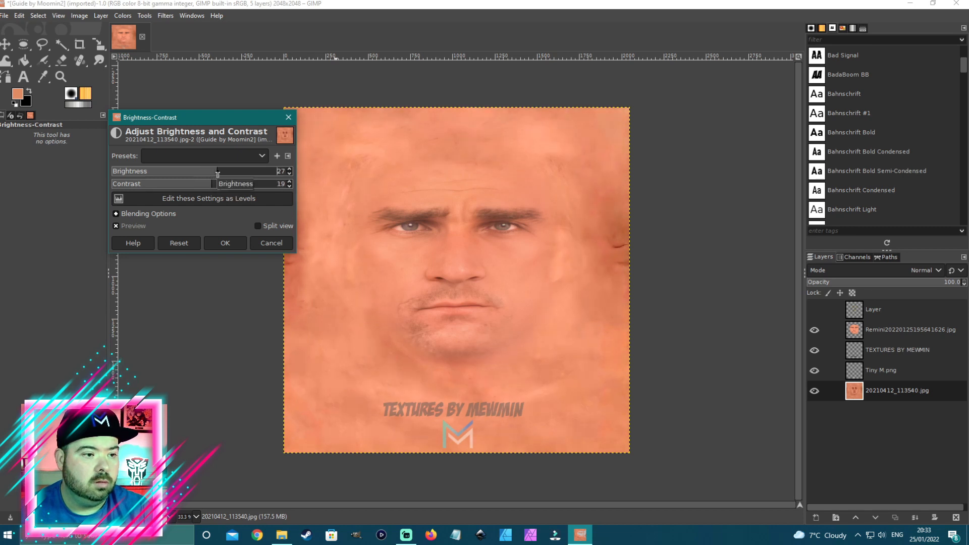
{"action": "left_click", "coordinate": [224, 242]}
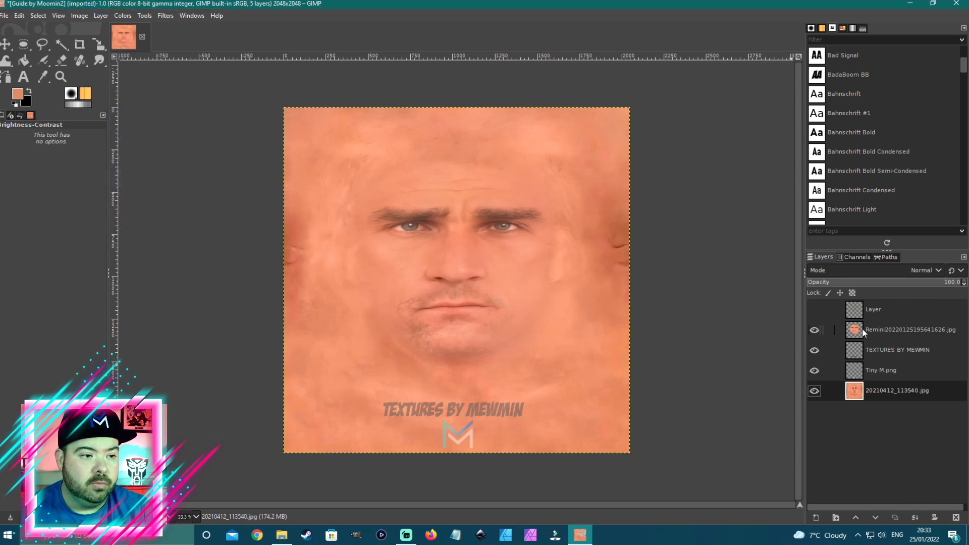
Create a transparent 2048 × 2048 px layer and place it directly above the face photo layer.
{"action": "left_click", "coordinate": [816, 518]}
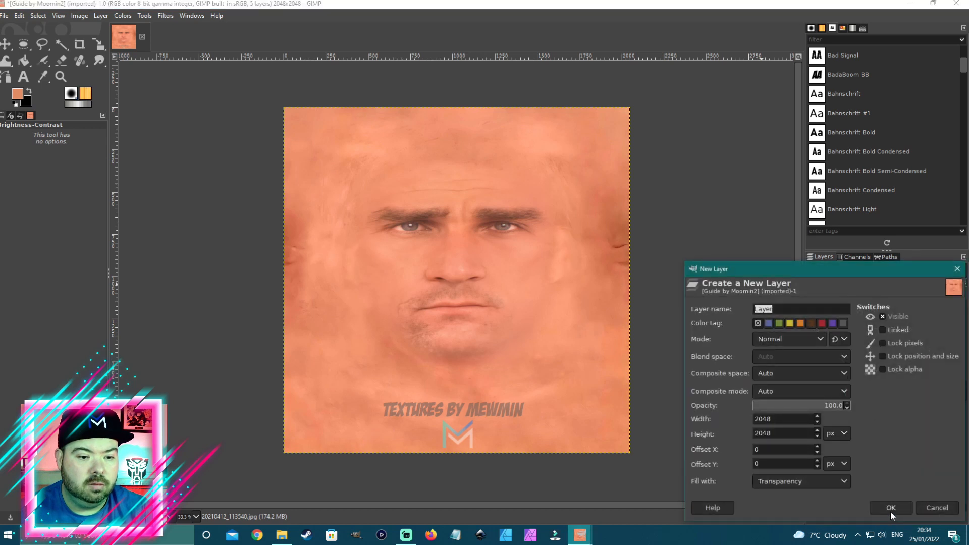
{"action": "left_click", "coordinate": [889, 509]}
{"action": "left_click_drag", "start_coordinate": [883, 395], "coordinate": [874, 330]}
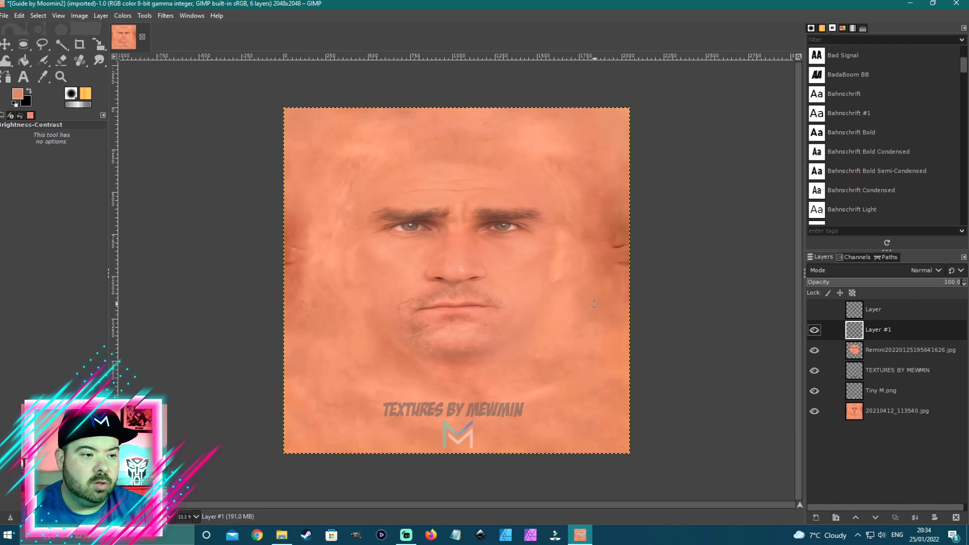
Merge the face photo layer down through the TEXTURES BY MEWMIN and Tiny M.png layers into the base skin layer.
{"action": "left_click", "coordinate": [891, 350]}
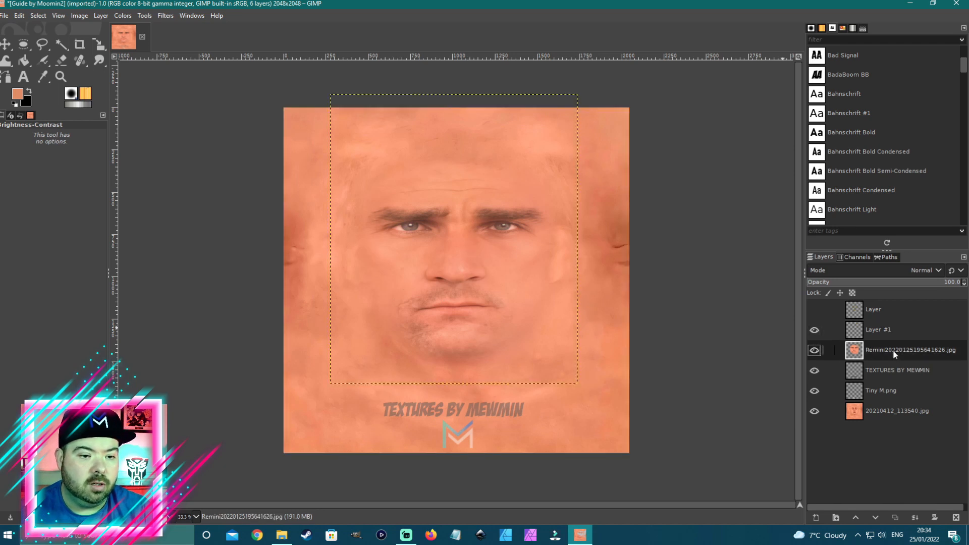
{"action": "left_click", "coordinate": [915, 517]}
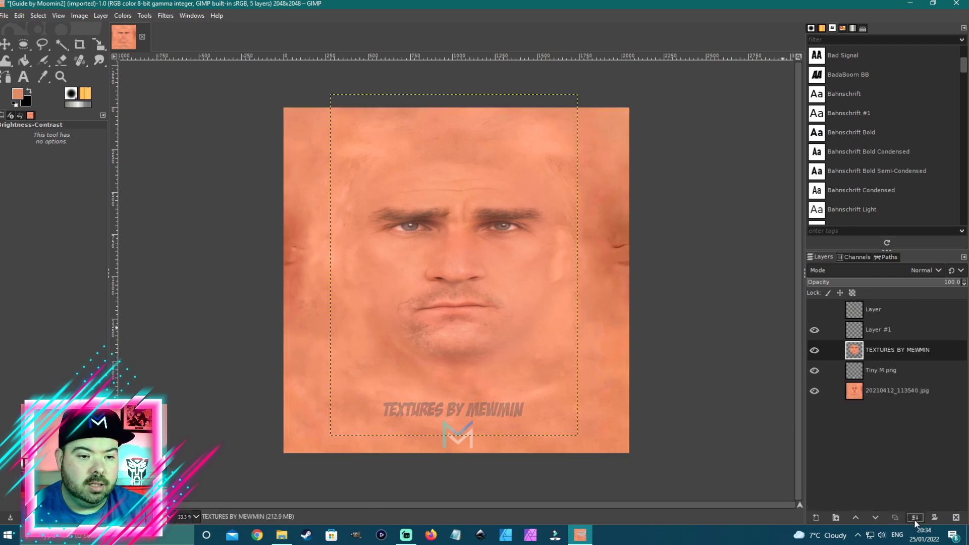
{"action": "left_click", "coordinate": [914, 518]}
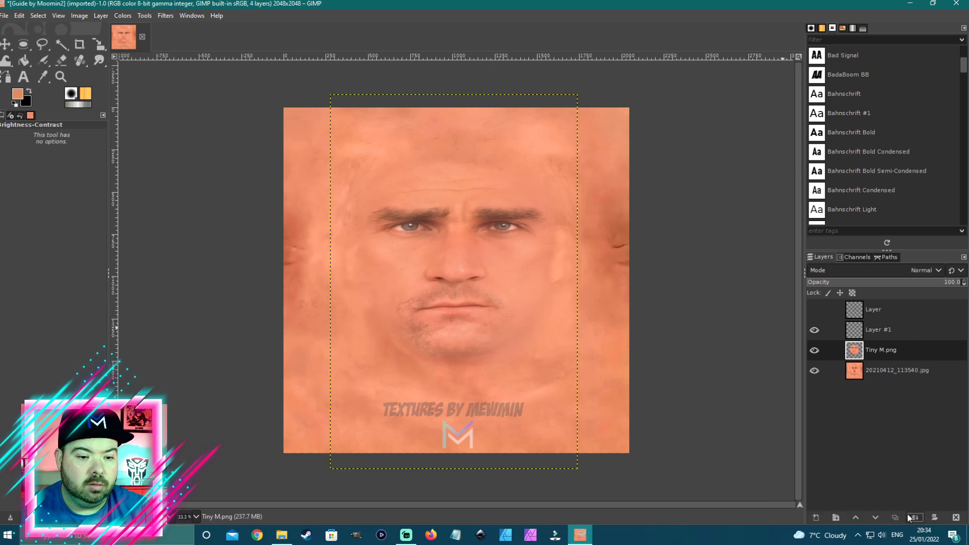
{"action": "left_click", "coordinate": [915, 517]}
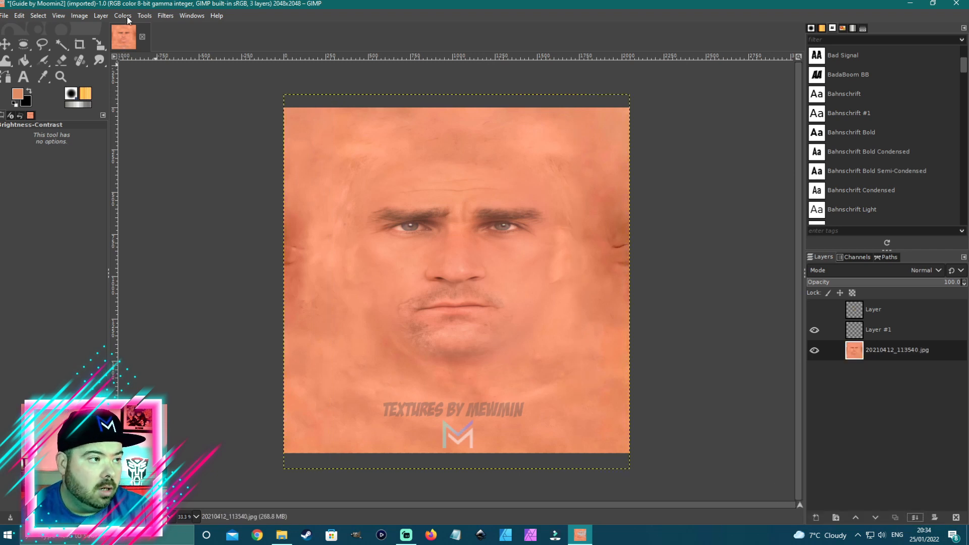
Sharpen the merged face texture with Unsharp Mask at radius 2.312, amount 1.186 and blending opacity 67.1.
{"action": "left_click", "coordinate": [159, 14]}
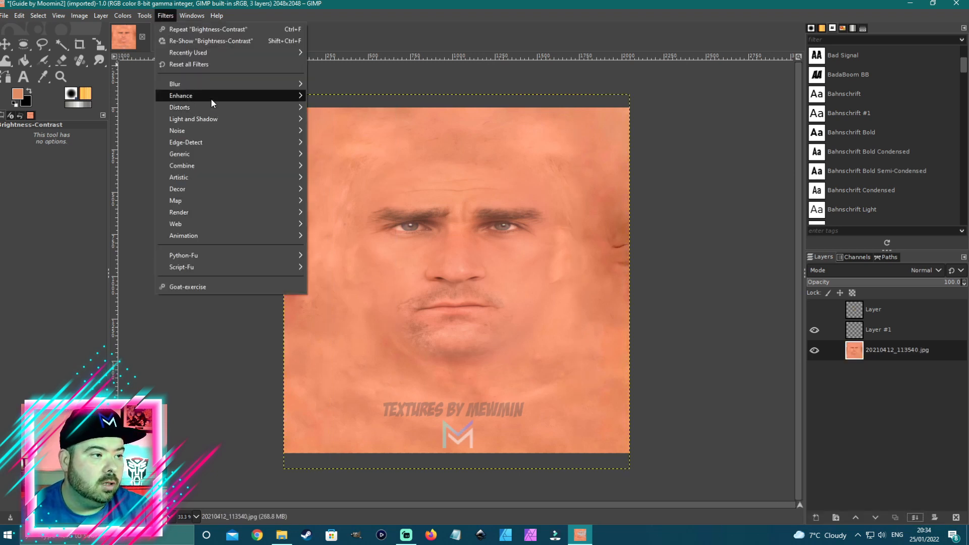
{"action": "mouse_move", "coordinate": [211, 98]}
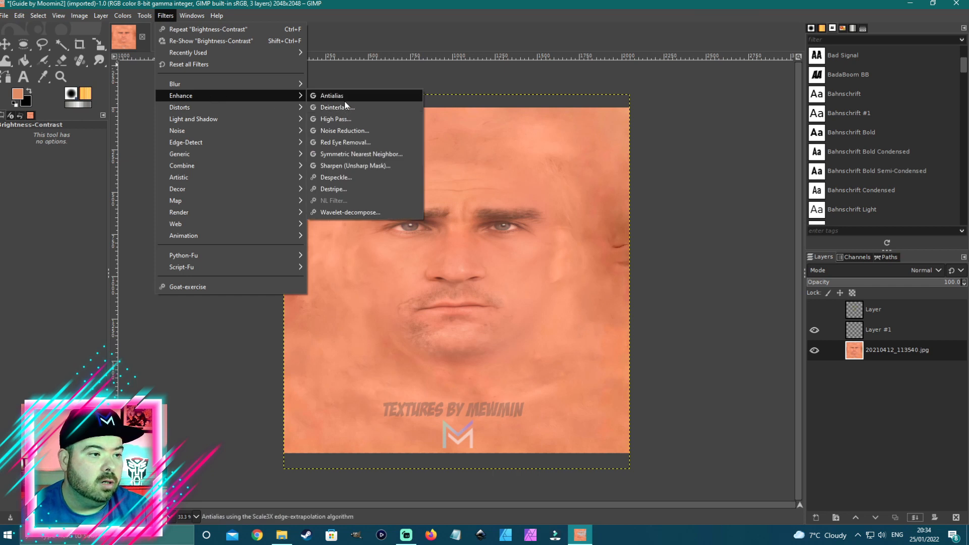
{"action": "left_click", "coordinate": [347, 169]}
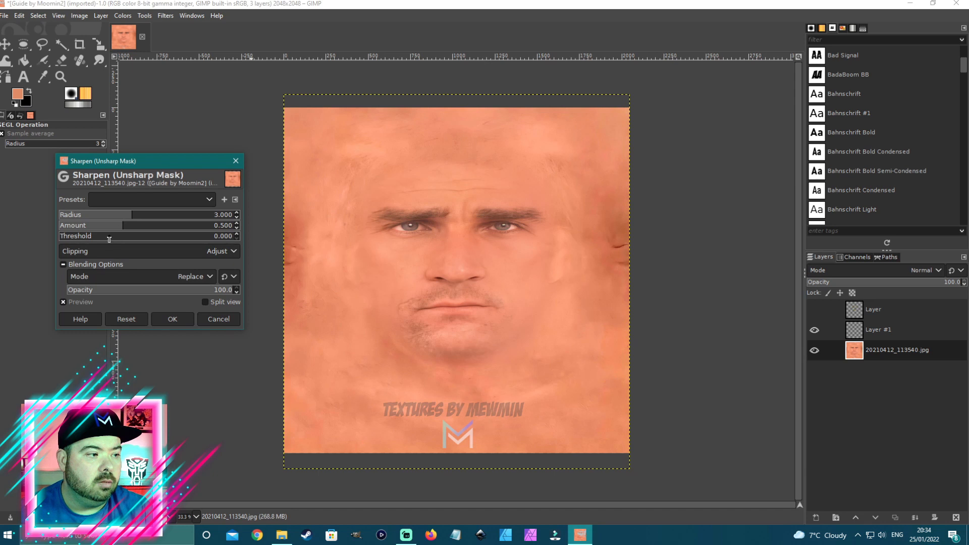
{"action": "left_click_drag", "start_coordinate": [120, 228], "coordinate": [144, 230]}
{"action": "left_click", "coordinate": [126, 216]}
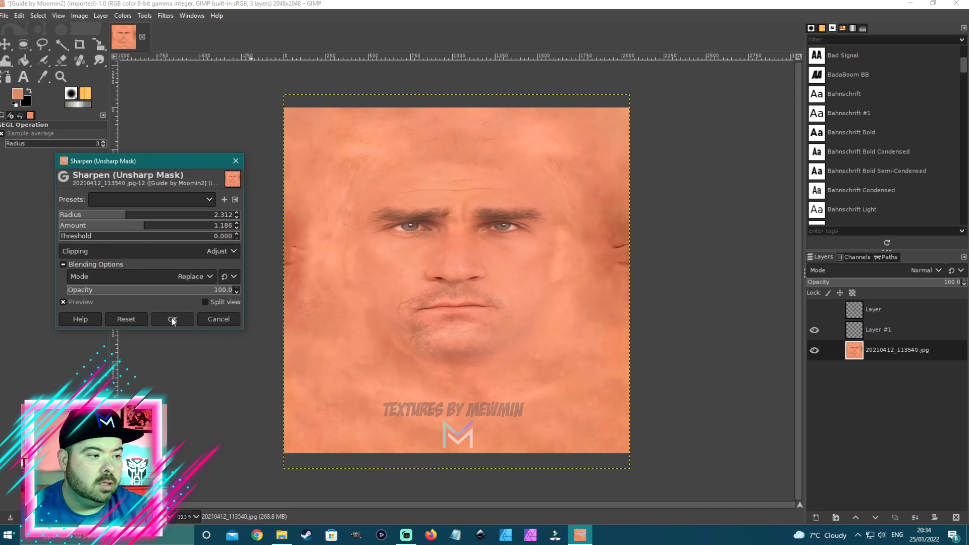
{"action": "left_click", "coordinate": [178, 289]}
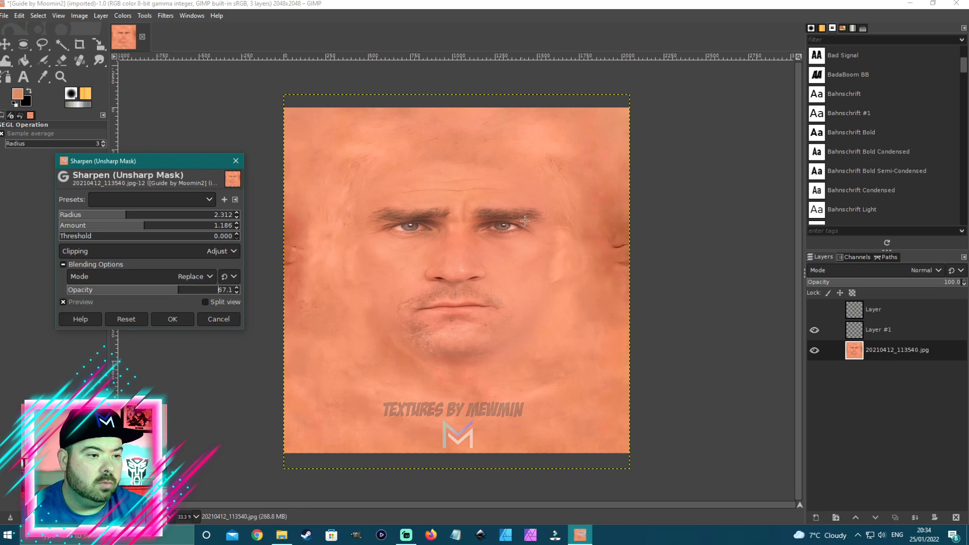
{"action": "left_click", "coordinate": [169, 323]}
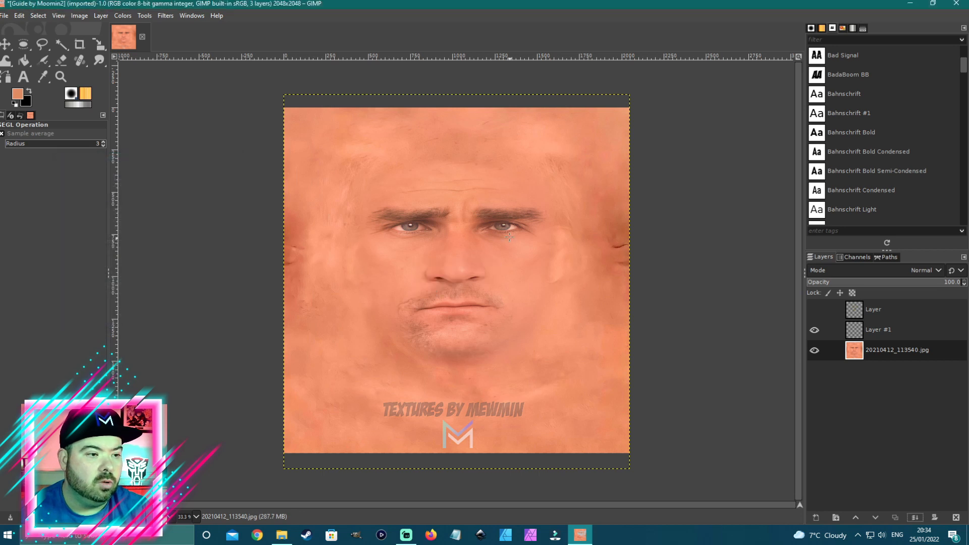
Apply Brightness-Contrast to the merged face texture with brightness 5 and contrast -7.
{"action": "scroll", "coordinate": [484, 246], "scroll_direction": "up", "scroll_amount": 1}
{"action": "scroll", "coordinate": [485, 244], "scroll_direction": "up", "scroll_amount": 1}
{"action": "scroll", "coordinate": [485, 245], "scroll_direction": "down", "scroll_amount": 1}
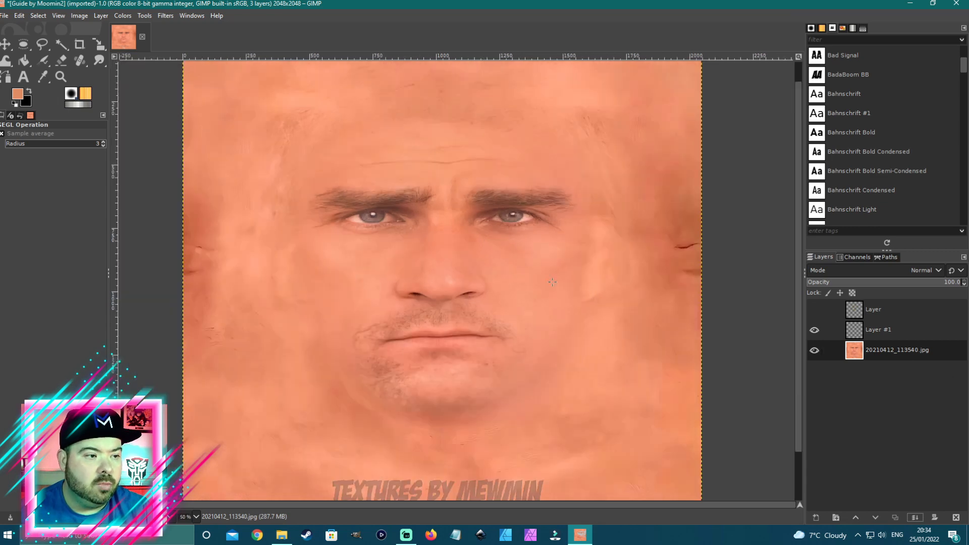
{"action": "scroll", "coordinate": [518, 272], "scroll_direction": "down", "scroll_amount": 1}
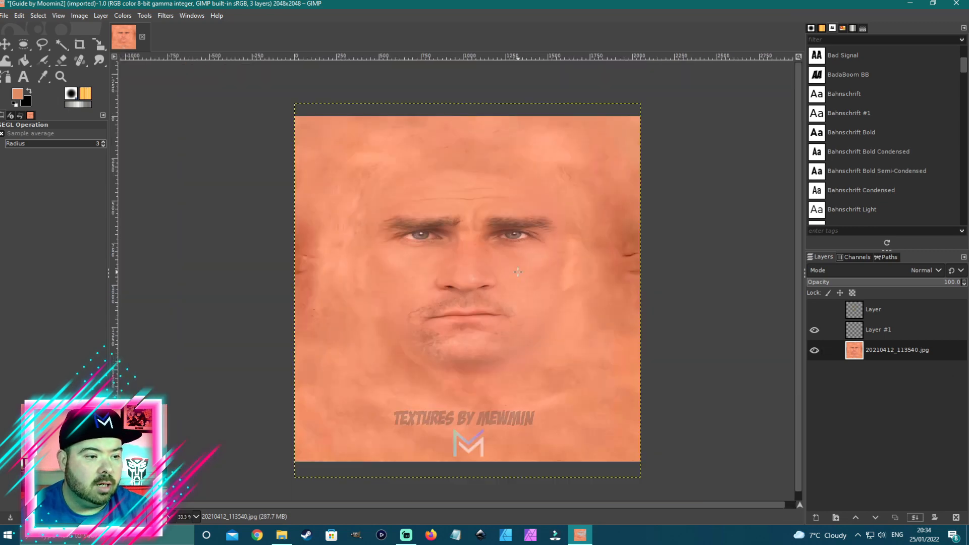
{"action": "left_click", "coordinate": [122, 16]}
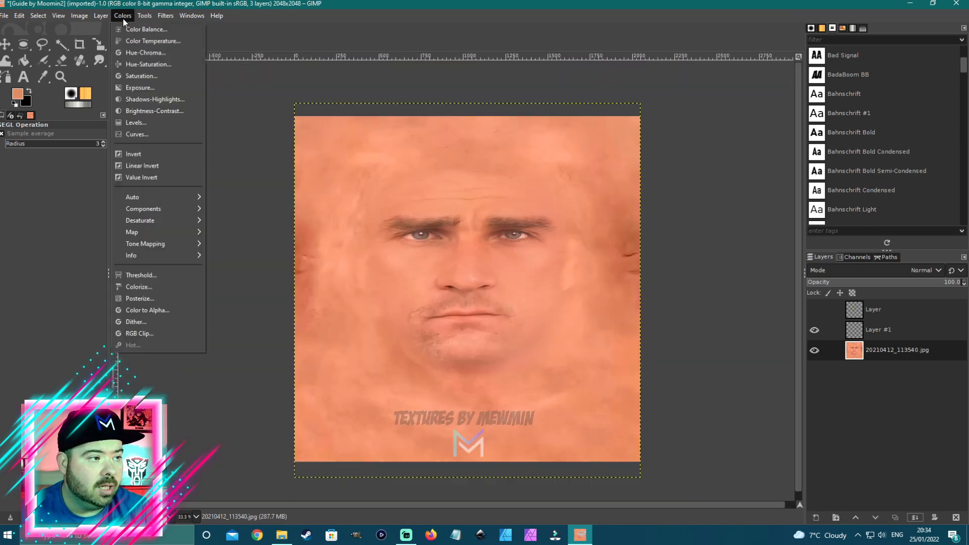
{"action": "left_click", "coordinate": [148, 112]}
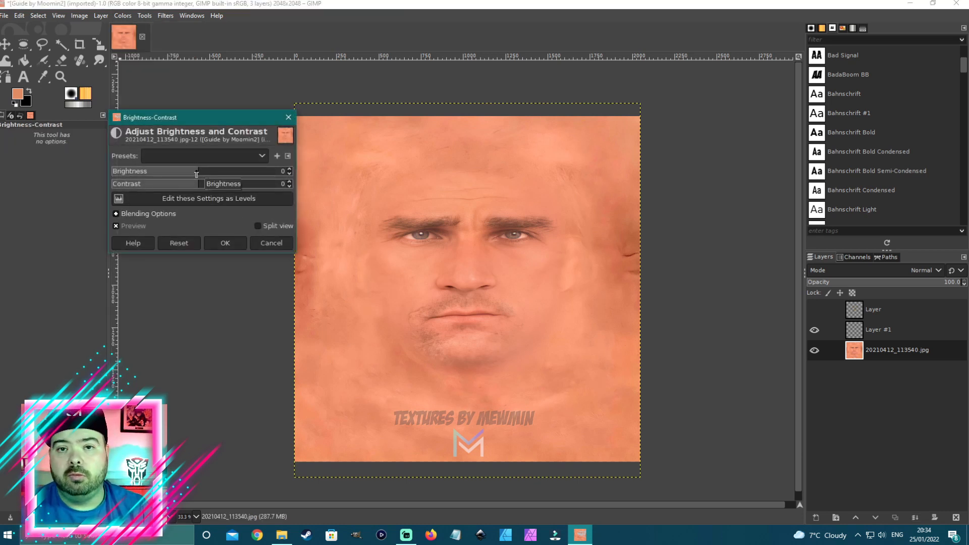
{"action": "mouse_move", "coordinate": [196, 174]}
{"action": "left_mouse_down"}
{"action": "mouse_move", "coordinate": [206, 174]}
{"action": "mouse_move", "coordinate": [193, 185]}
{"action": "left_mouse_up"}
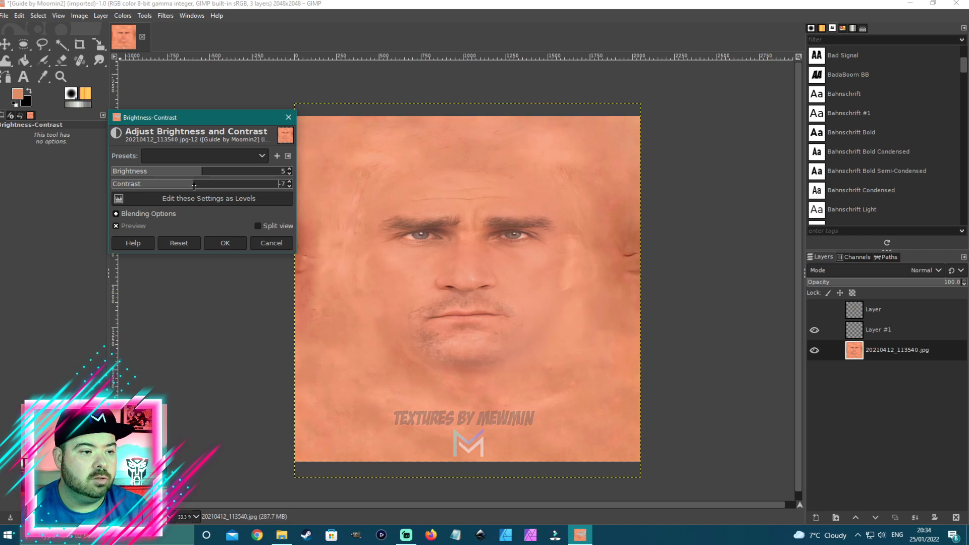
{"action": "left_click", "coordinate": [211, 246]}
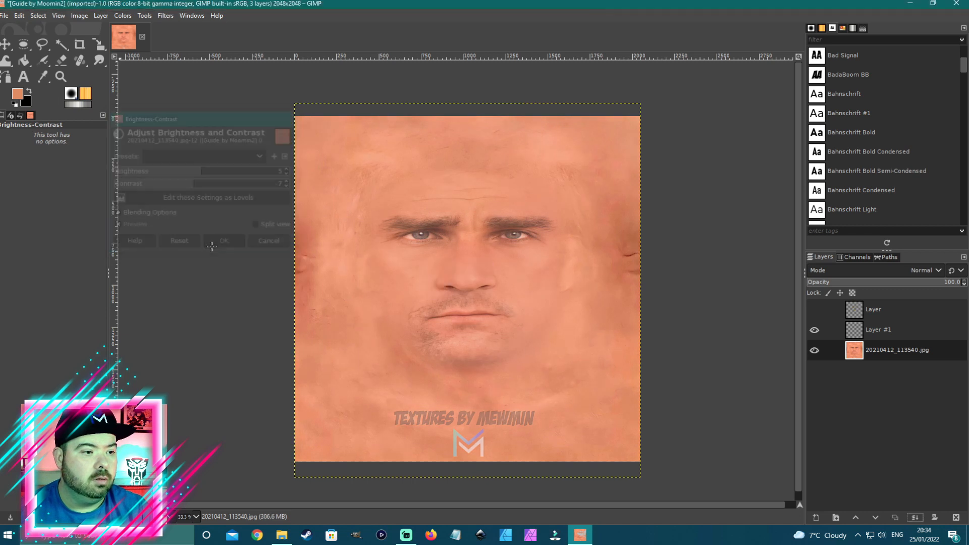
Adjust the merged texture's color temperature by slightly raising the original temperature.
{"action": "left_click", "coordinate": [128, 16]}
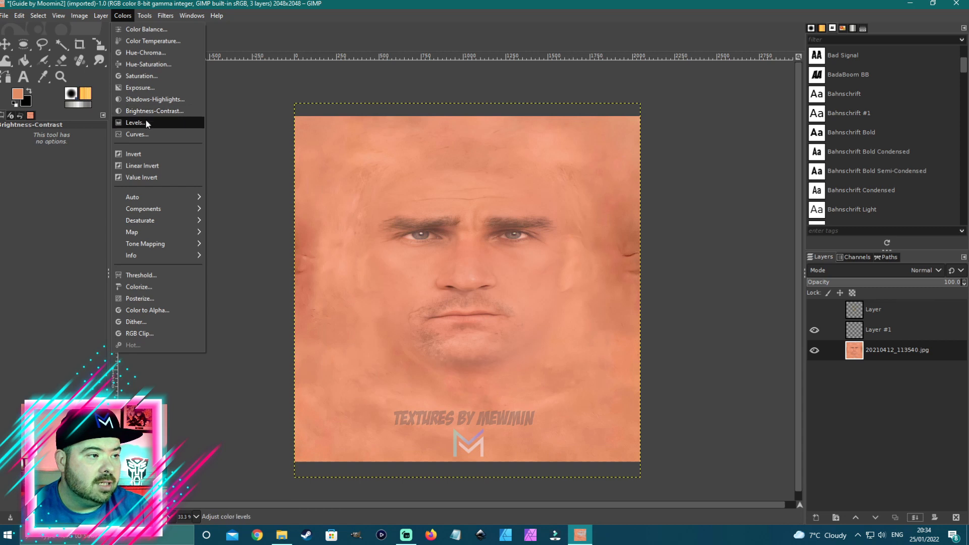
{"action": "left_click", "coordinate": [151, 41]}
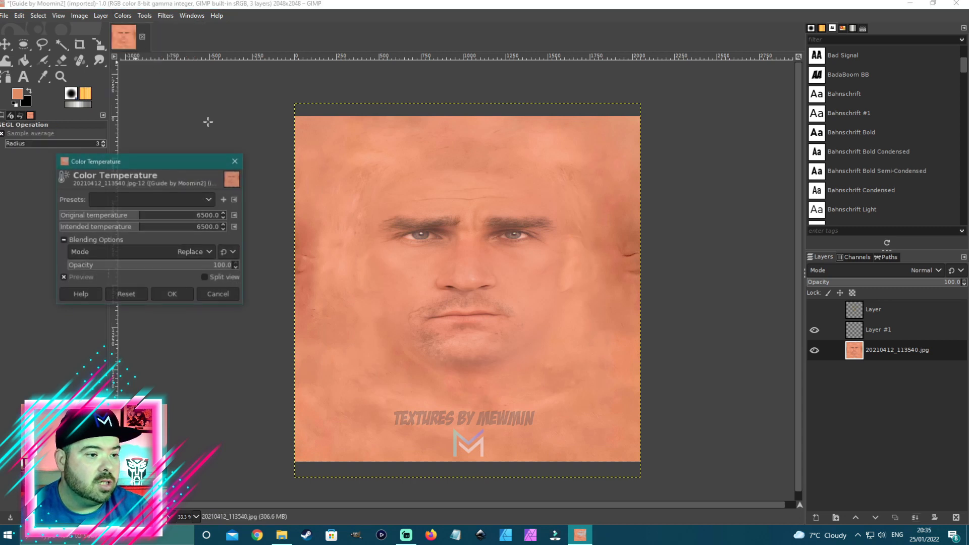
{"action": "left_click_drag", "start_coordinate": [137, 216], "coordinate": [151, 216]}
{"action": "left_click", "coordinate": [172, 294]}
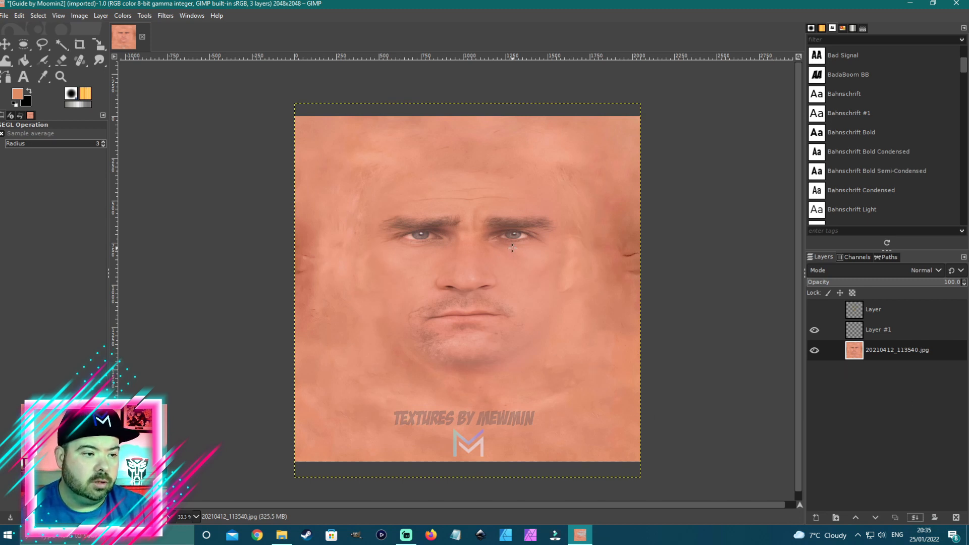
{"action": "scroll", "coordinate": [512, 247], "scroll_direction": "up", "scroll_amount": 1}
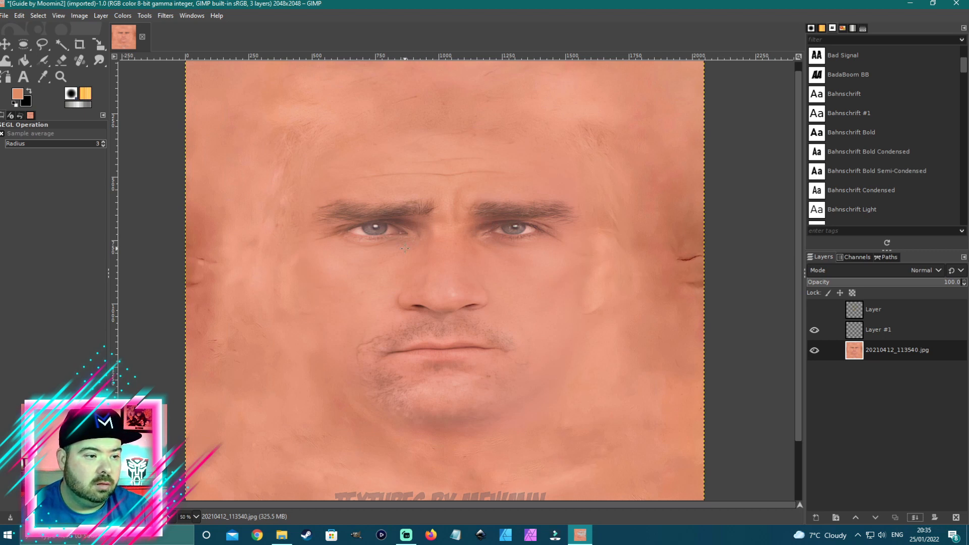
Sample the skin tone beside the inner end of the left eyebrow from the 20210412_113540.jpg layer as the foreground color.
{"action": "left_click", "coordinate": [871, 333]}
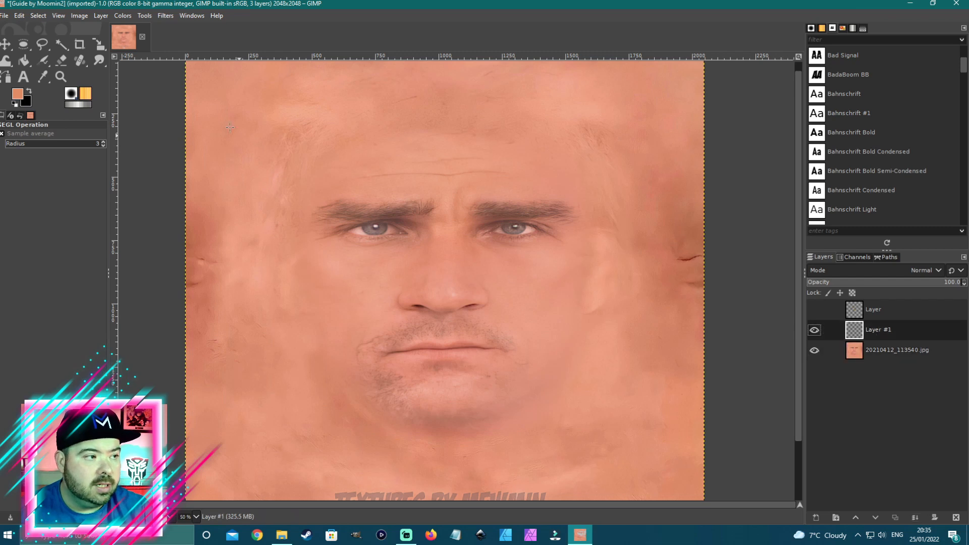
{"action": "left_click", "coordinate": [44, 76]}
{"action": "scroll", "coordinate": [427, 231], "scroll_direction": "up", "scroll_amount": 1}
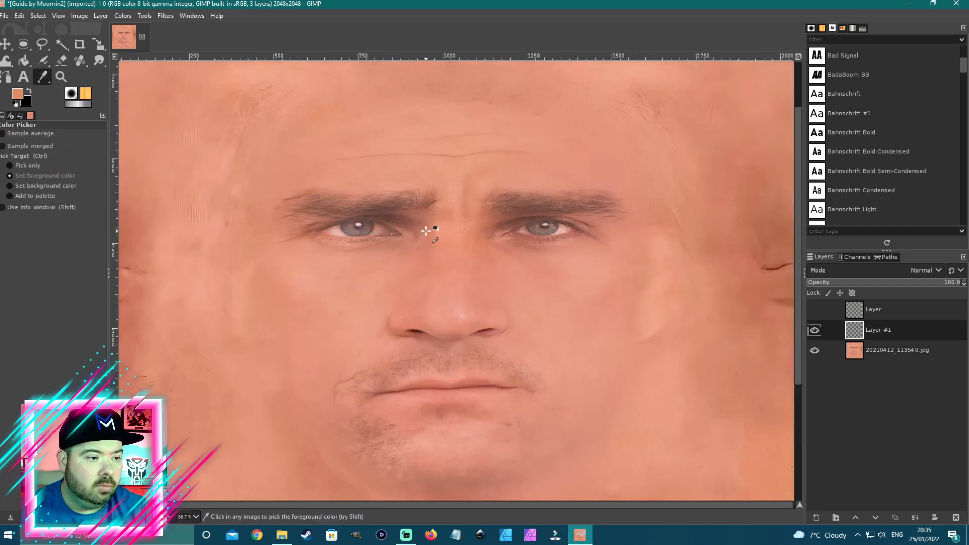
{"action": "scroll", "coordinate": [426, 231], "scroll_direction": "up", "scroll_amount": 1}
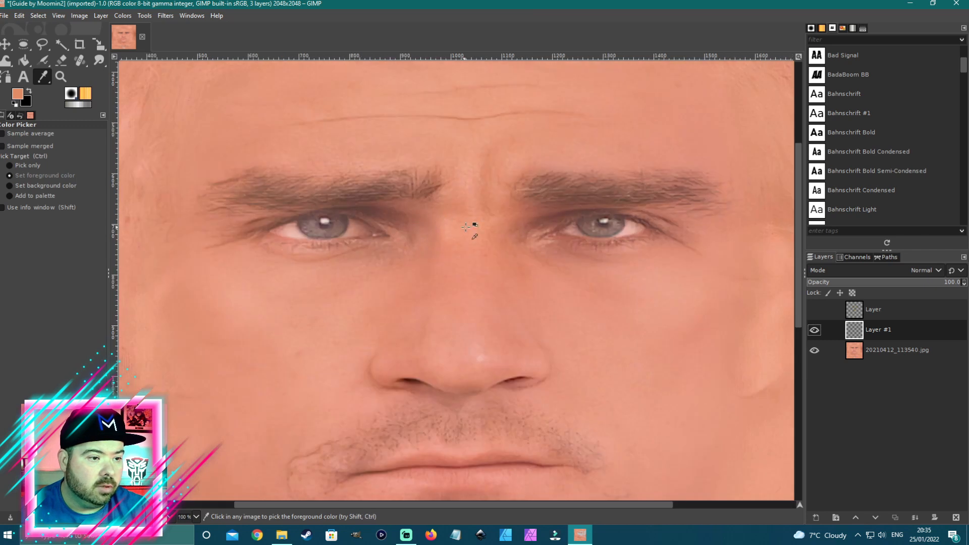
{"action": "left_click", "coordinate": [443, 195]}
{"action": "left_click", "coordinate": [883, 355]}
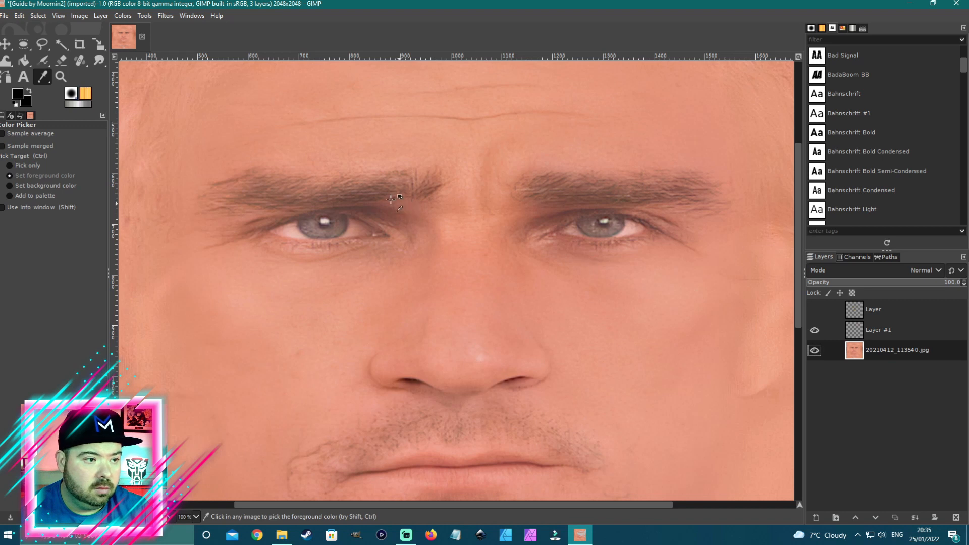
{"action": "left_click", "coordinate": [447, 196]}
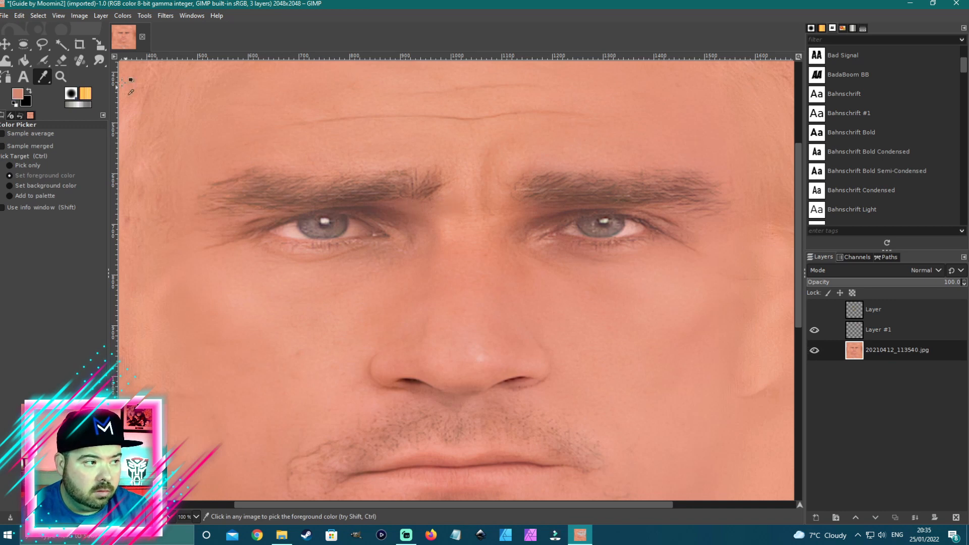
Set the Airbrush size to 60 and lighten the dark shading around the face's left-hand eye on Layer #1.
{"action": "left_click", "coordinate": [45, 62]}
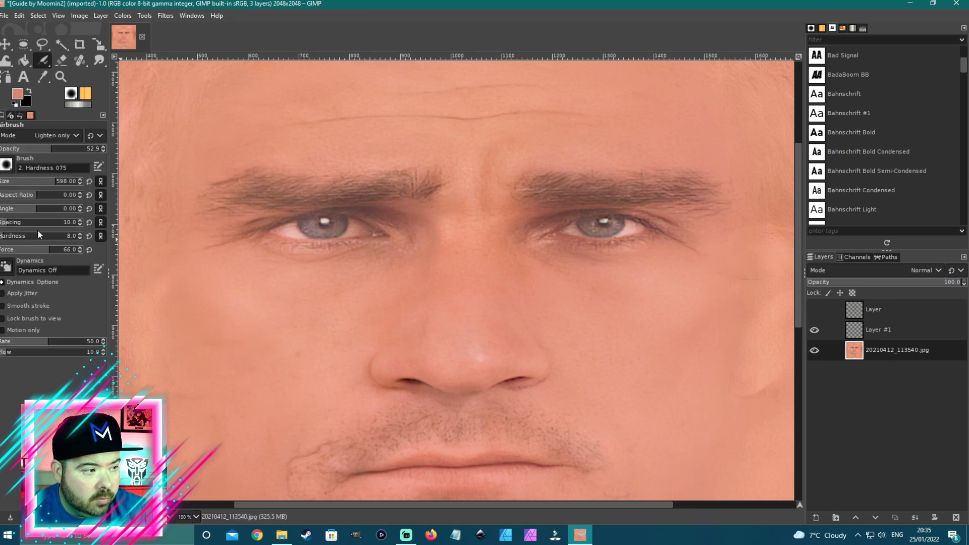
{"action": "left_click_drag", "start_coordinate": [46, 188], "coordinate": [13, 184]}
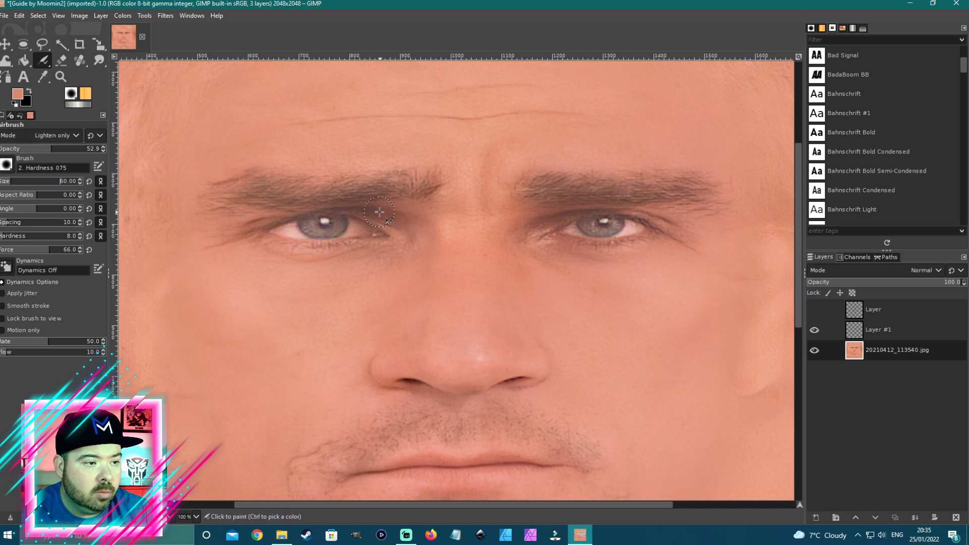
{"action": "left_click_drag", "start_coordinate": [393, 216], "coordinate": [410, 230]}
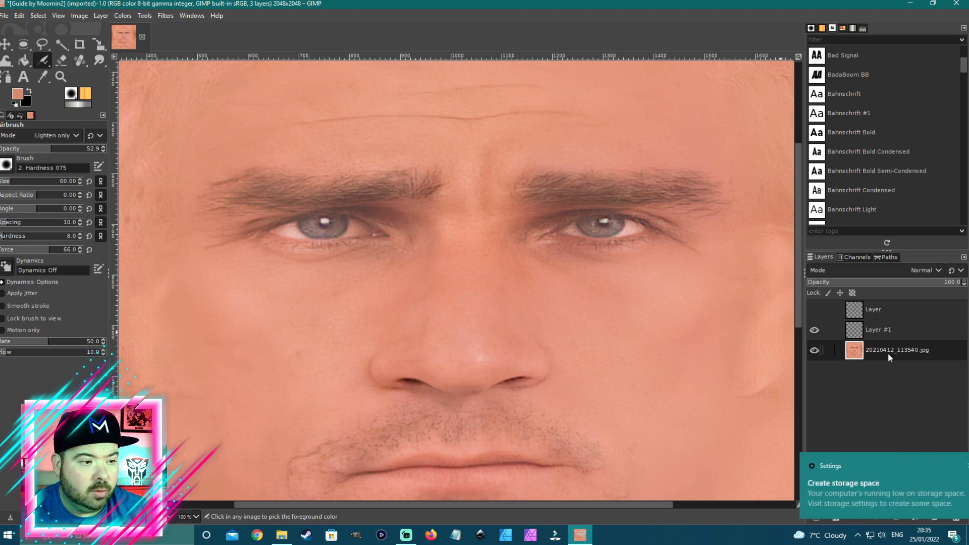
{"action": "left_click", "coordinate": [869, 330]}
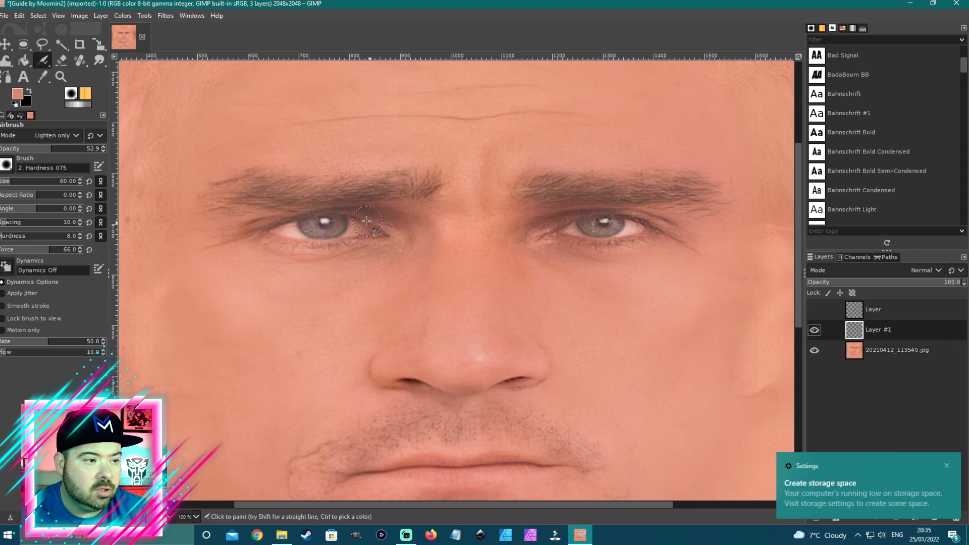
{"action": "mouse_move", "coordinate": [362, 211]}
{"action": "left_mouse_down"}
{"action": "mouse_move", "coordinate": [398, 222]}
{"action": "mouse_move", "coordinate": [359, 218]}
{"action": "mouse_move", "coordinate": [396, 229]}
{"action": "mouse_move", "coordinate": [378, 214]}
{"action": "mouse_move", "coordinate": [401, 217]}
{"action": "mouse_move", "coordinate": [316, 209]}
{"action": "mouse_move", "coordinate": [404, 213]}
{"action": "mouse_move", "coordinate": [283, 217]}
{"action": "mouse_move", "coordinate": [328, 209]}
{"action": "mouse_move", "coordinate": [253, 221]}
{"action": "mouse_move", "coordinate": [379, 212]}
{"action": "mouse_move", "coordinate": [280, 213]}
{"action": "mouse_move", "coordinate": [251, 227]}
{"action": "mouse_move", "coordinate": [267, 221]}
{"action": "mouse_move", "coordinate": [253, 227]}
{"action": "mouse_move", "coordinate": [262, 238]}
{"action": "mouse_move", "coordinate": [378, 249]}
{"action": "mouse_move", "coordinate": [413, 227]}
{"action": "mouse_move", "coordinate": [407, 248]}
{"action": "mouse_move", "coordinate": [400, 222]}
{"action": "mouse_move", "coordinate": [399, 248]}
{"action": "mouse_move", "coordinate": [401, 216]}
{"action": "mouse_move", "coordinate": [413, 215]}
{"action": "mouse_move", "coordinate": [251, 215]}
{"action": "mouse_move", "coordinate": [265, 216]}
{"action": "mouse_move", "coordinate": [232, 236]}
{"action": "mouse_move", "coordinate": [260, 241]}
{"action": "mouse_move", "coordinate": [223, 224]}
{"action": "mouse_move", "coordinate": [211, 252]}
{"action": "mouse_move", "coordinate": [230, 241]}
{"action": "left_mouse_up"}
{"action": "key", "text": "ctrl"}
{"action": "scroll", "coordinate": [429, 279], "scroll_direction": "down", "scroll_amount": 1}
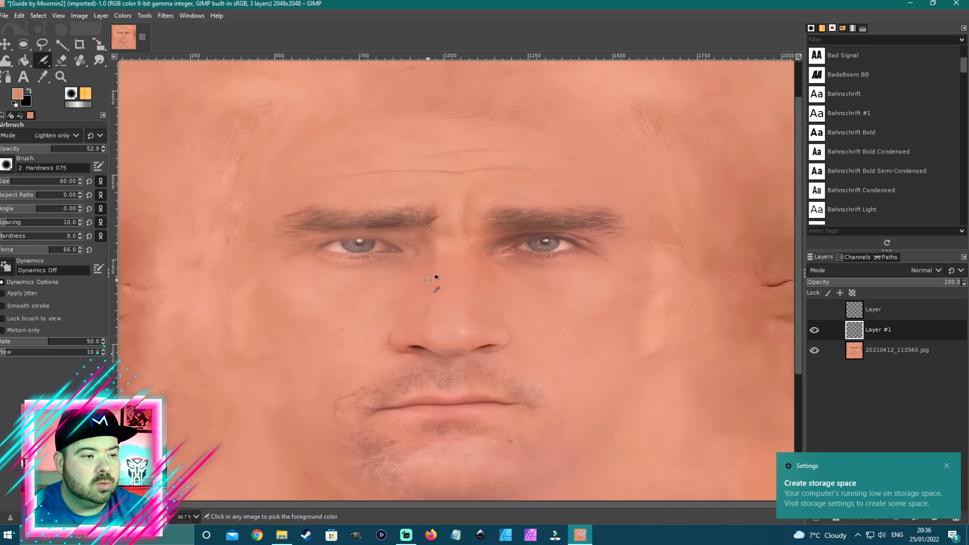
Resample a skin tone from the 20210412_113540.jpg layer and airbrush the dark inner corner and lid of the right-hand eye on Layer #1.
{"action": "left_click", "coordinate": [43, 77]}
{"action": "left_click", "coordinate": [874, 349]}
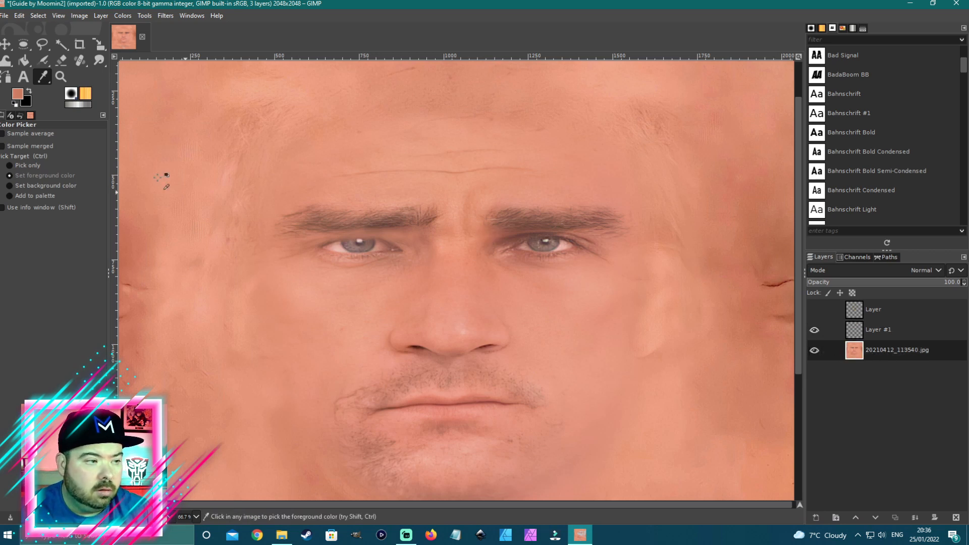
{"action": "left_click", "coordinate": [47, 59]}
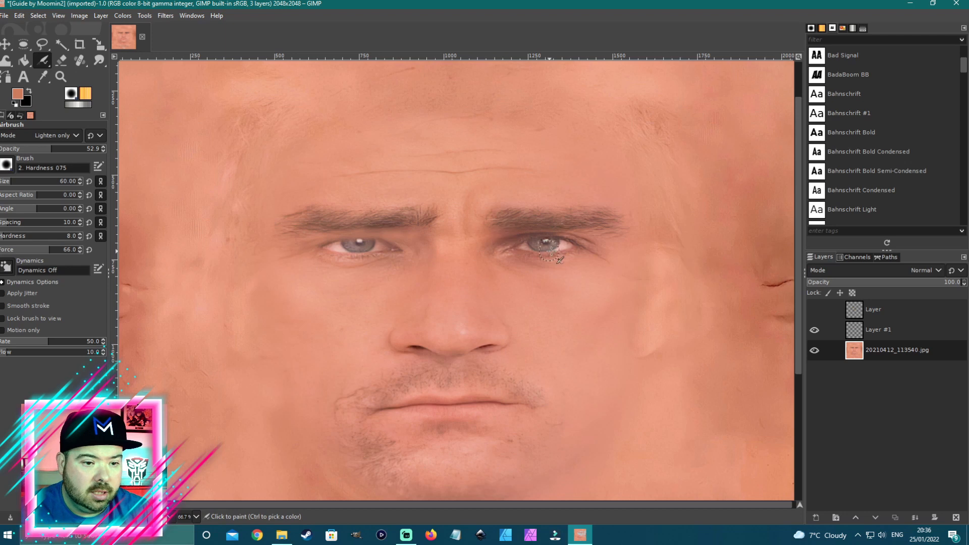
{"action": "left_click", "coordinate": [860, 329]}
{"action": "mouse_move", "coordinate": [512, 238]}
{"action": "left_mouse_down"}
{"action": "mouse_move", "coordinate": [535, 234]}
{"action": "mouse_move", "coordinate": [495, 240]}
{"action": "mouse_move", "coordinate": [486, 258]}
{"action": "mouse_move", "coordinate": [527, 229]}
{"action": "mouse_move", "coordinate": [489, 246]}
{"action": "mouse_move", "coordinate": [544, 229]}
{"action": "mouse_move", "coordinate": [556, 229]}
{"action": "mouse_move", "coordinate": [529, 235]}
{"action": "mouse_move", "coordinate": [572, 234]}
{"action": "mouse_move", "coordinate": [529, 234]}
{"action": "mouse_move", "coordinate": [475, 262]}
{"action": "left_mouse_up"}
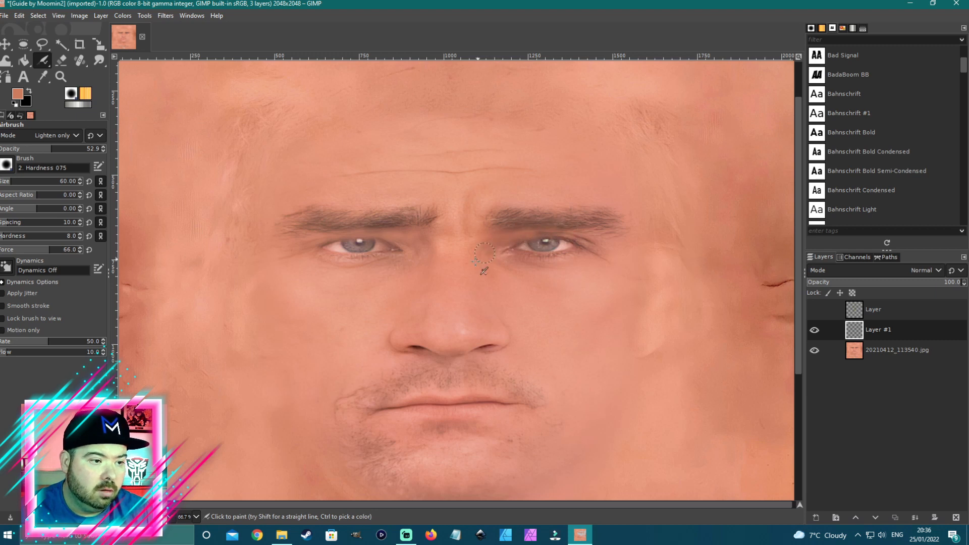
Pick the skin tone at the outer corner of the right-hand eye and airbrush both eye areas lighter on Layer #1.
{"action": "scroll", "coordinate": [533, 261], "scroll_direction": "down", "scroll_amount": 1}
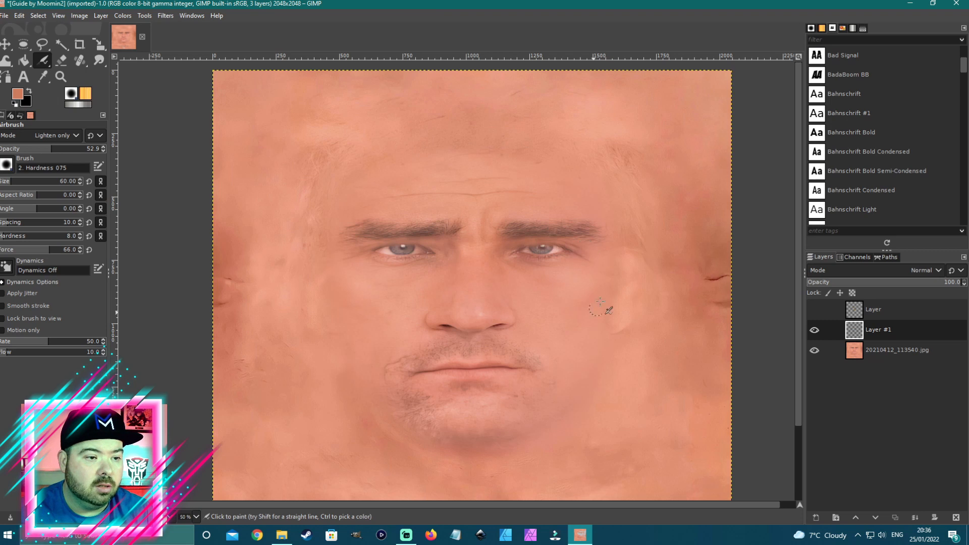
{"action": "left_click", "coordinate": [46, 78]}
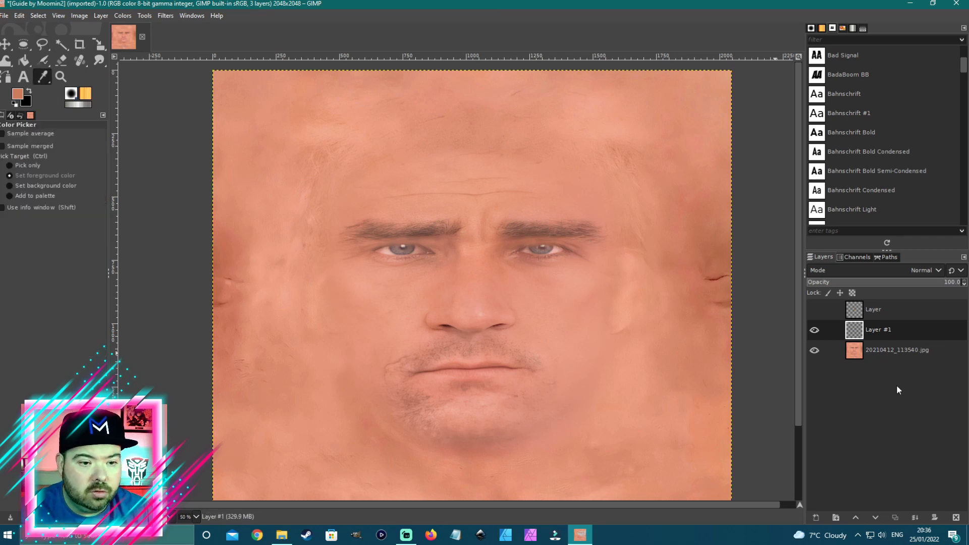
{"action": "left_click", "coordinate": [885, 353]}
{"action": "left_click", "coordinate": [593, 255]}
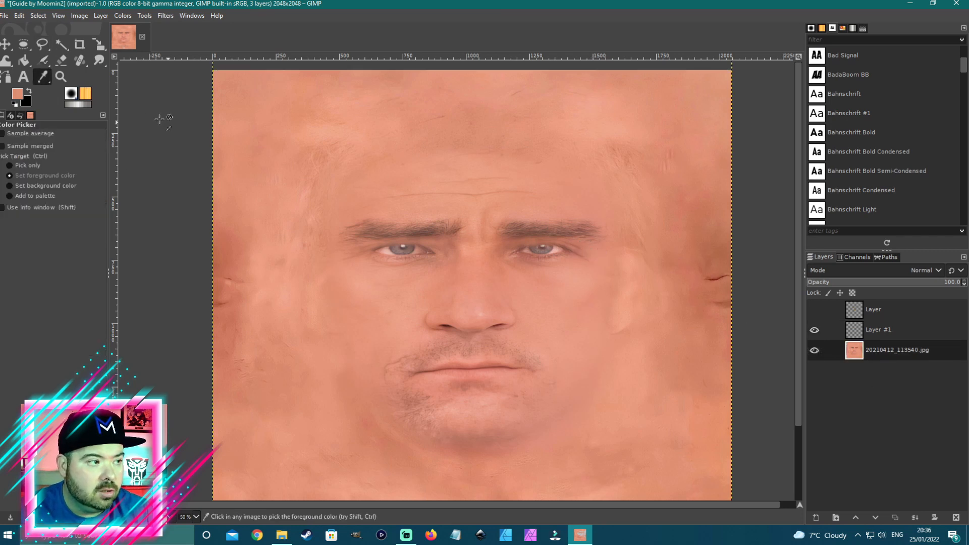
{"action": "left_click", "coordinate": [45, 60]}
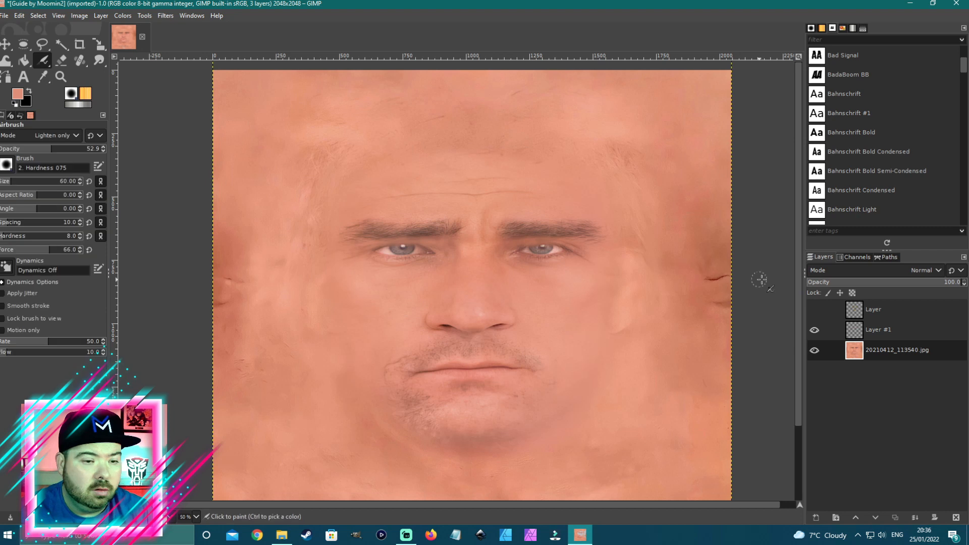
{"action": "left_click", "coordinate": [879, 331]}
{"action": "left_click_drag", "start_coordinate": [558, 243], "coordinate": [541, 244]}
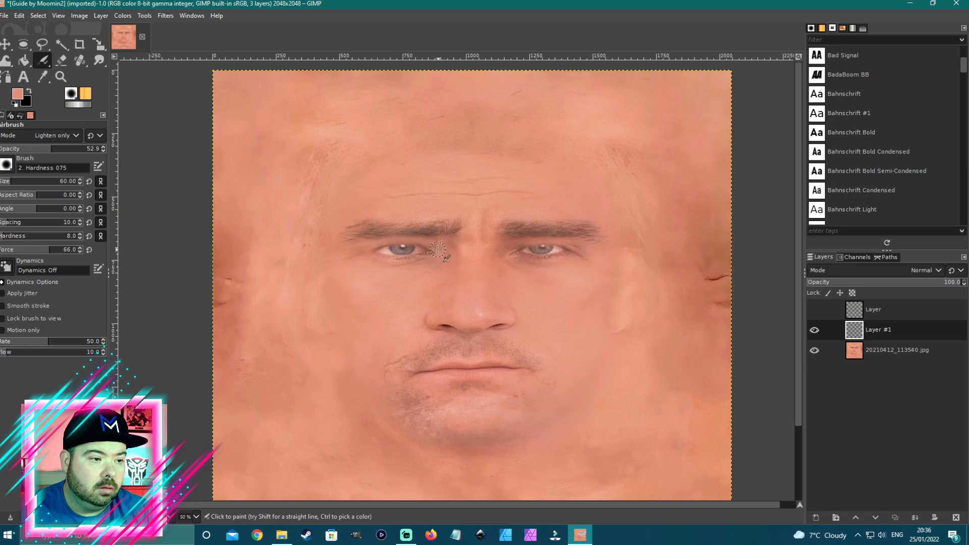
Sample a skin tone from the 20210412_113540.jpg layer and airbrush the nose tip and the cheeks below the eyes on Layer #1.
{"action": "scroll", "coordinate": [454, 255], "scroll_direction": "down", "scroll_amount": 1}
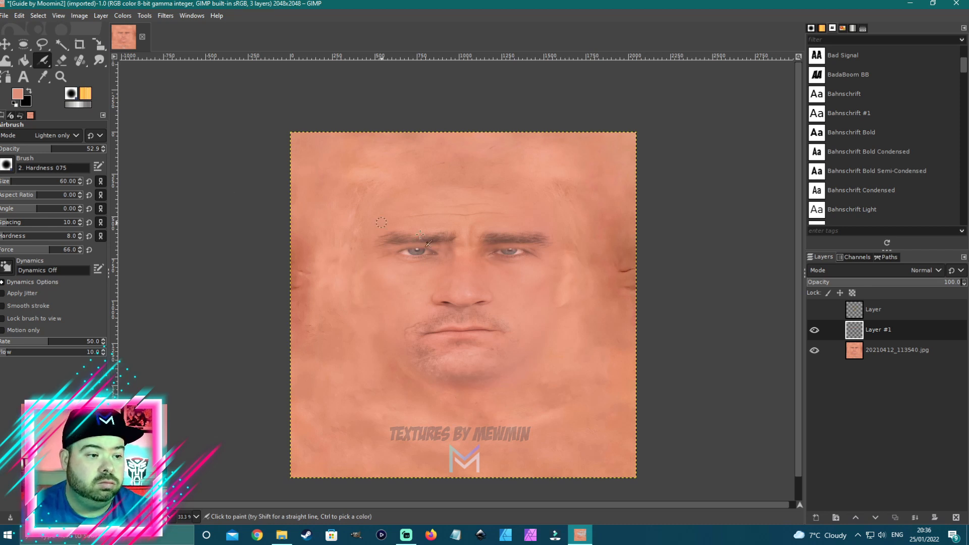
{"action": "scroll", "coordinate": [481, 313], "scroll_direction": "up", "scroll_amount": 2}
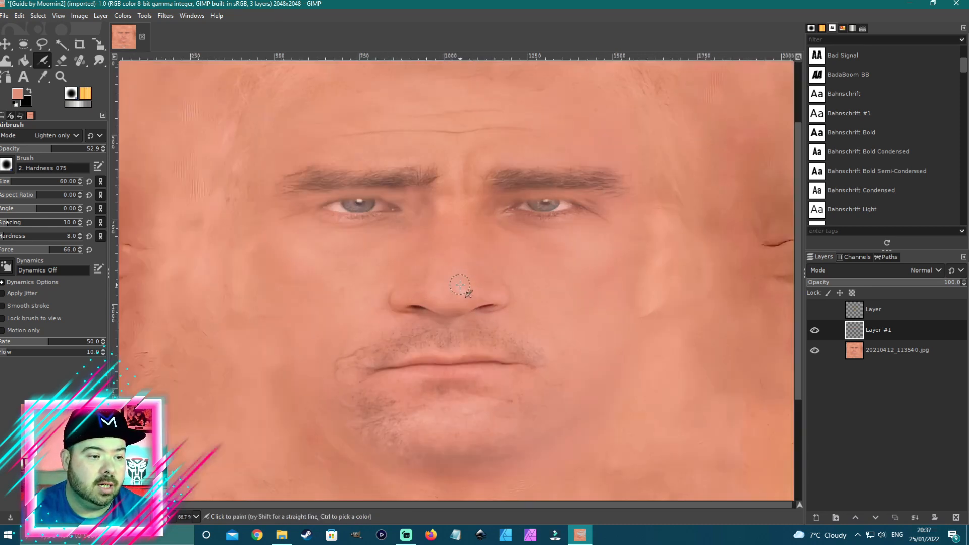
{"action": "scroll", "coordinate": [468, 282], "scroll_direction": "up", "scroll_amount": 1}
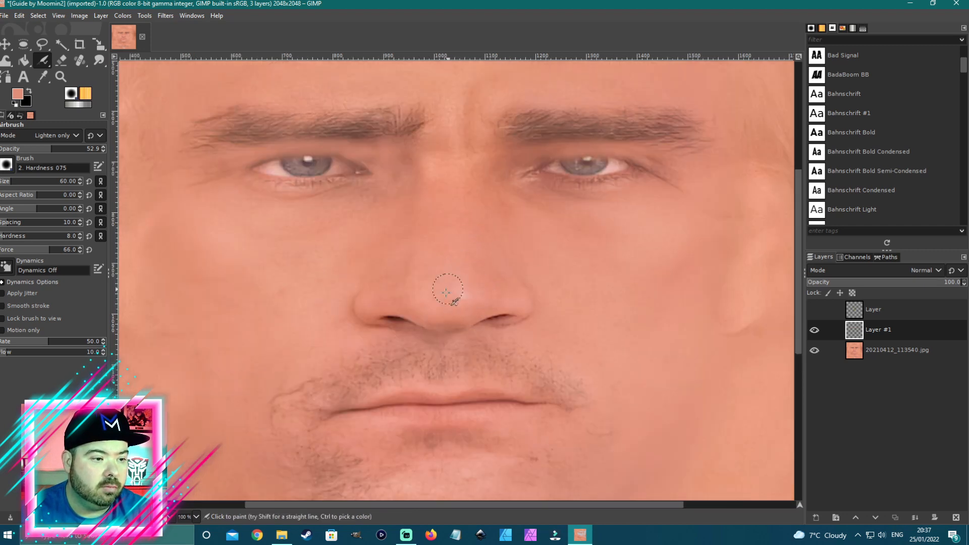
{"action": "left_click", "coordinate": [880, 357]}
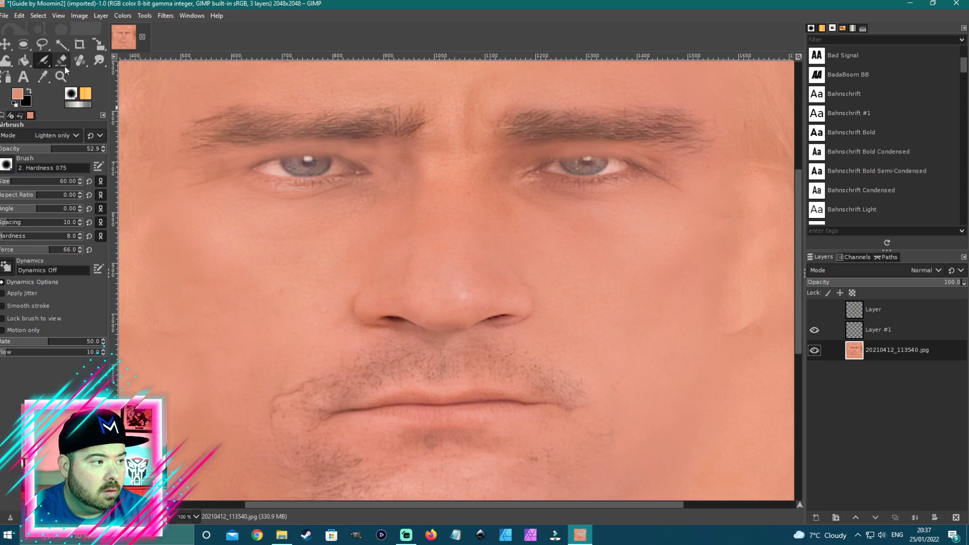
{"action": "left_click", "coordinate": [40, 77]}
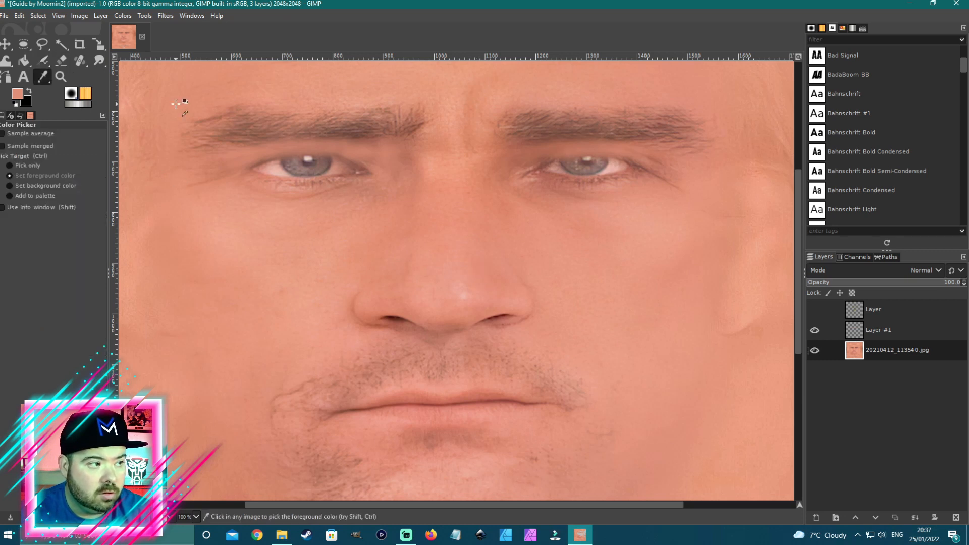
{"action": "key", "text": "a"}
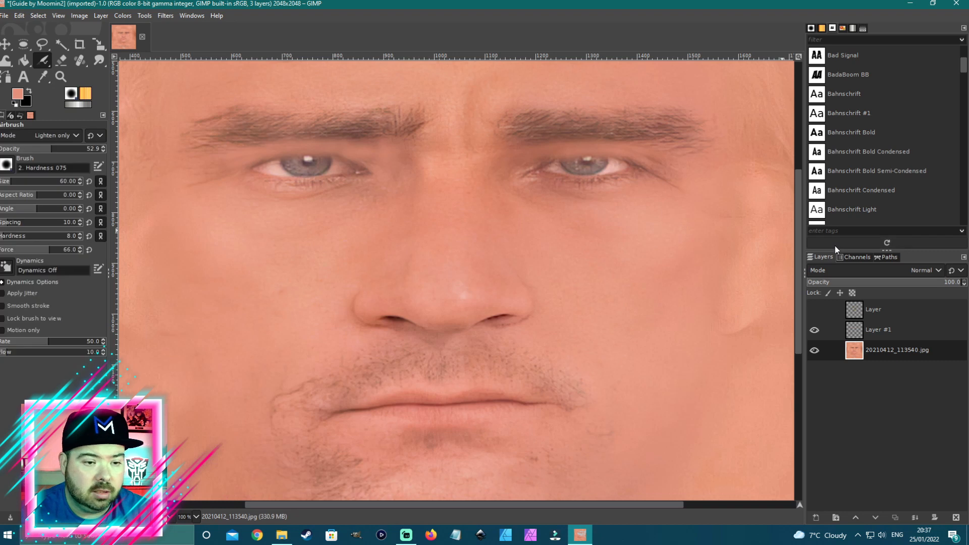
{"action": "left_click", "coordinate": [881, 335]}
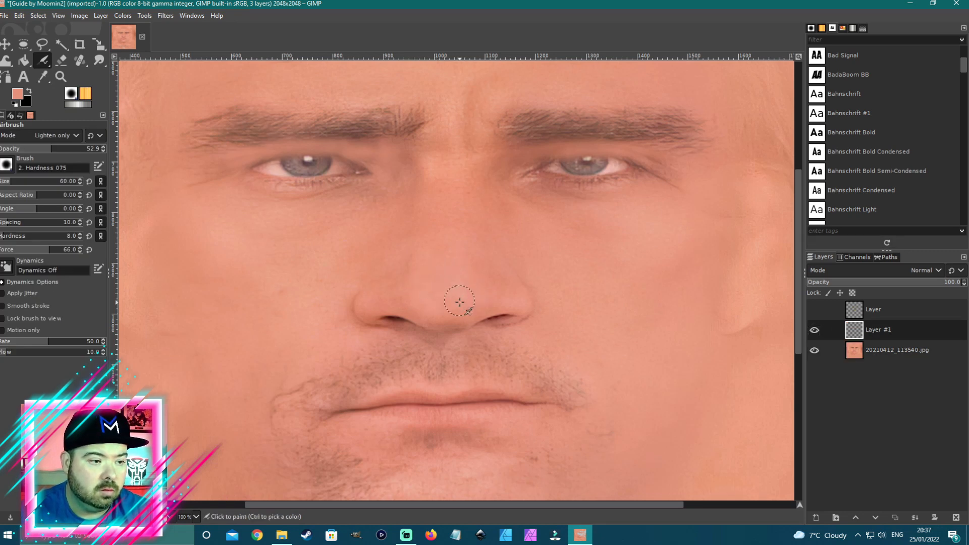
{"action": "scroll", "coordinate": [487, 285], "scroll_direction": "down", "scroll_amount": 1}
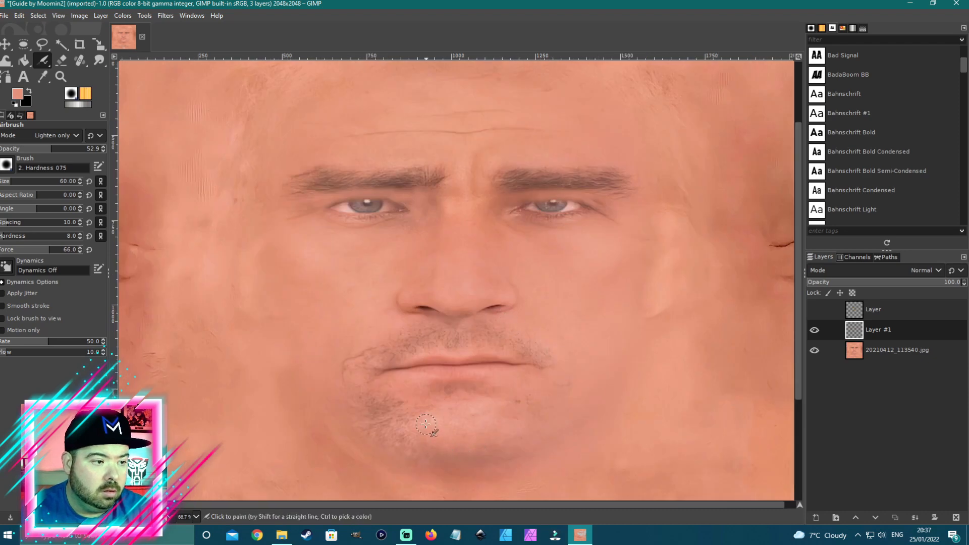
{"action": "scroll", "coordinate": [429, 411], "scroll_direction": "down", "scroll_amount": 1}
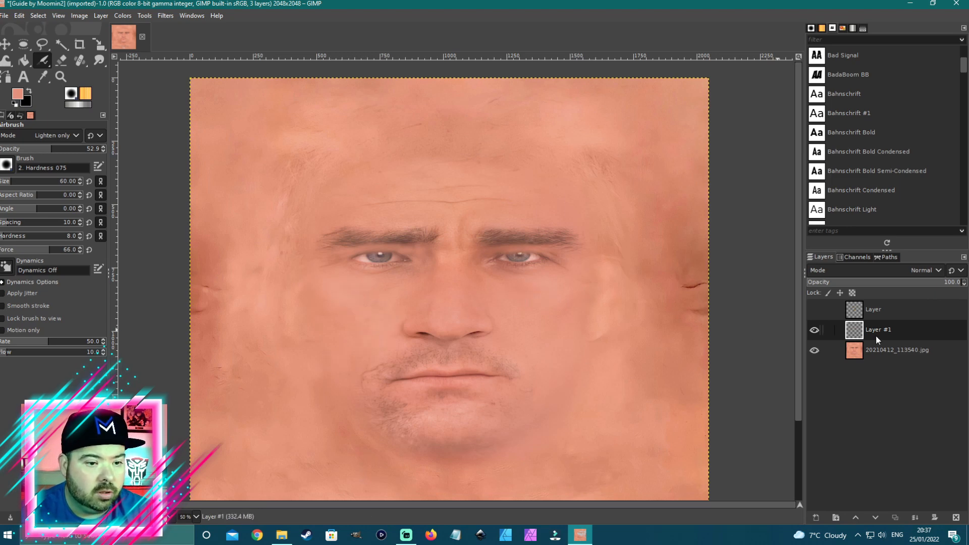
Hide the 20210412_113540.jpg layer to examine the airbrush strokes on Layer #1, and show it again.
{"action": "left_click", "coordinate": [813, 352]}
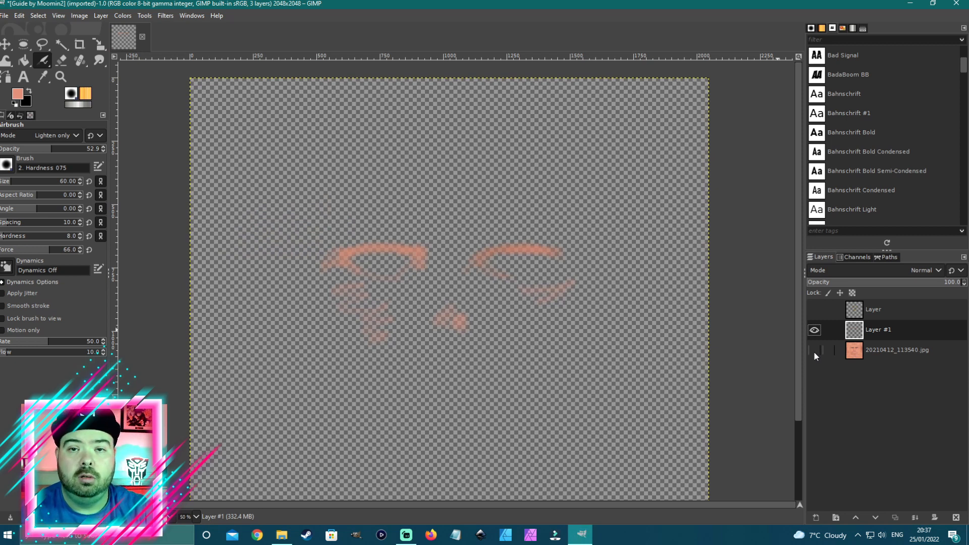
{"action": "left_click", "coordinate": [813, 351]}
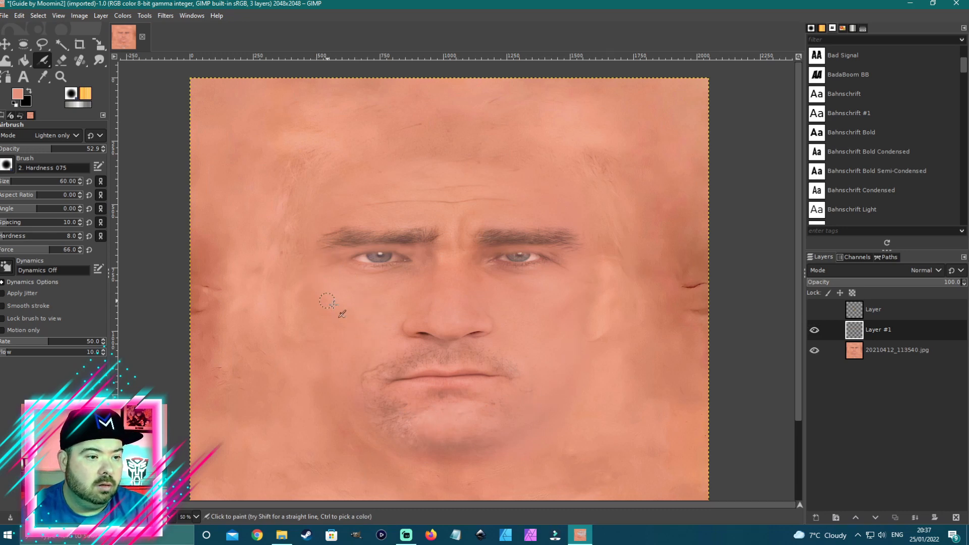
{"action": "key", "text": "ctrl"}
{"action": "scroll", "coordinate": [379, 317], "scroll_direction": "down", "scroll_amount": 1}
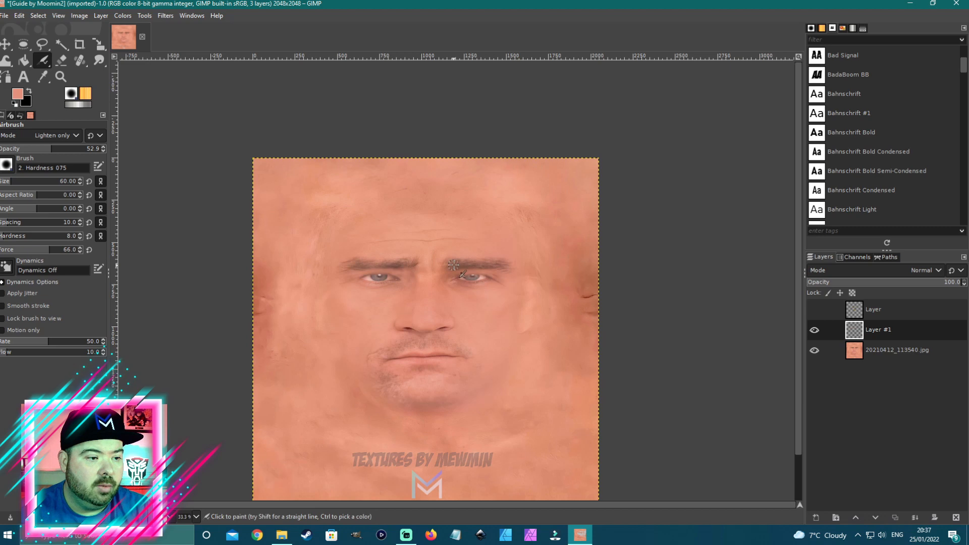
Start exporting the image and choose the Ready to Remini folder inside WWE2K as the destination.
{"action": "left_click", "coordinate": [4, 16]}
{"action": "left_click", "coordinate": [59, 178]}
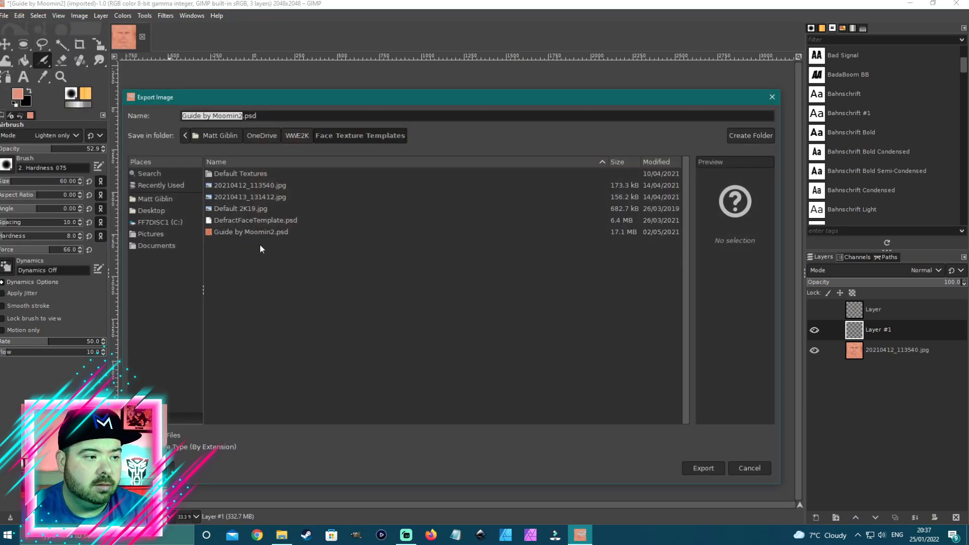
{"action": "left_click", "coordinate": [307, 134]}
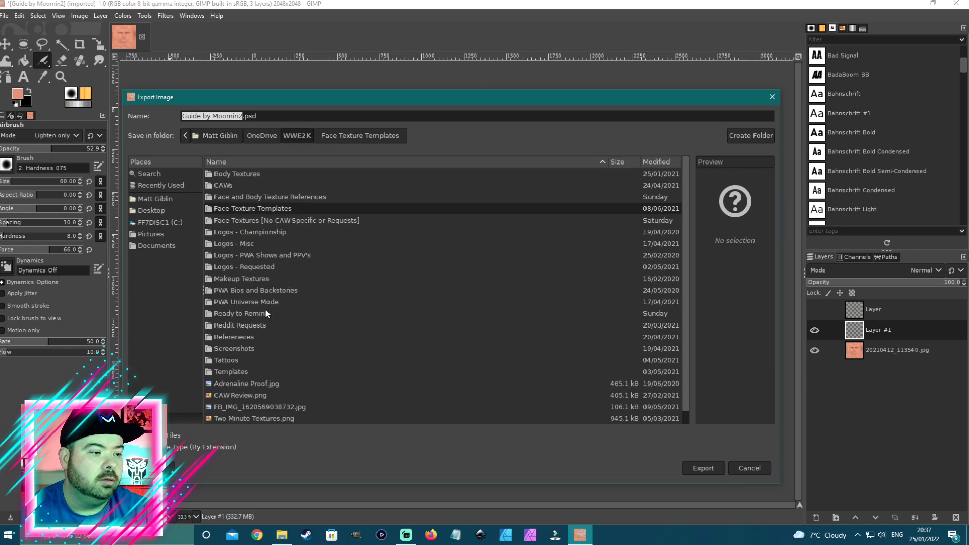
{"action": "double_click", "coordinate": [250, 316]}
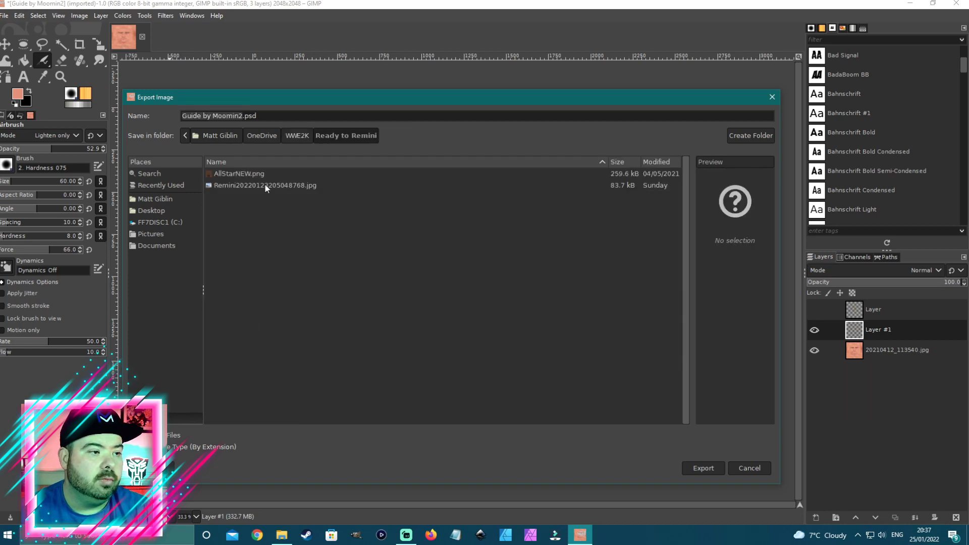
Name the export file Vinne Before Vinnie.png and export the image to the Ready to Remini folder.
{"action": "left_click_drag", "start_coordinate": [268, 117], "coordinate": [147, 119]}
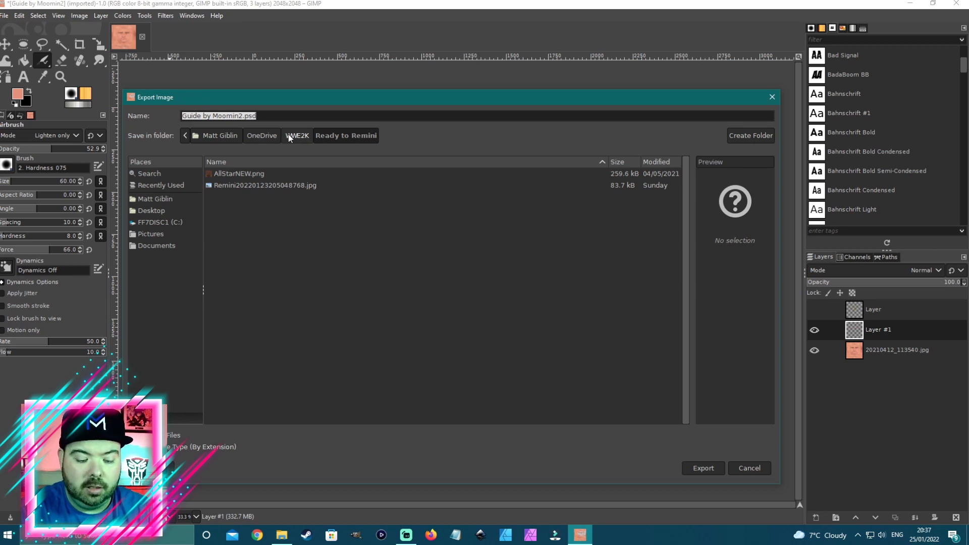
{"action": "type", "text": "Vinne B"}
{"action": "type", "text": "efir=="}
{"action": "key", "text": "BackSpace"}
{"action": "key", "text": "BackSpace"}
{"action": "key", "text": "BackSpace"}
{"action": "type", "text": "ore Vini"}
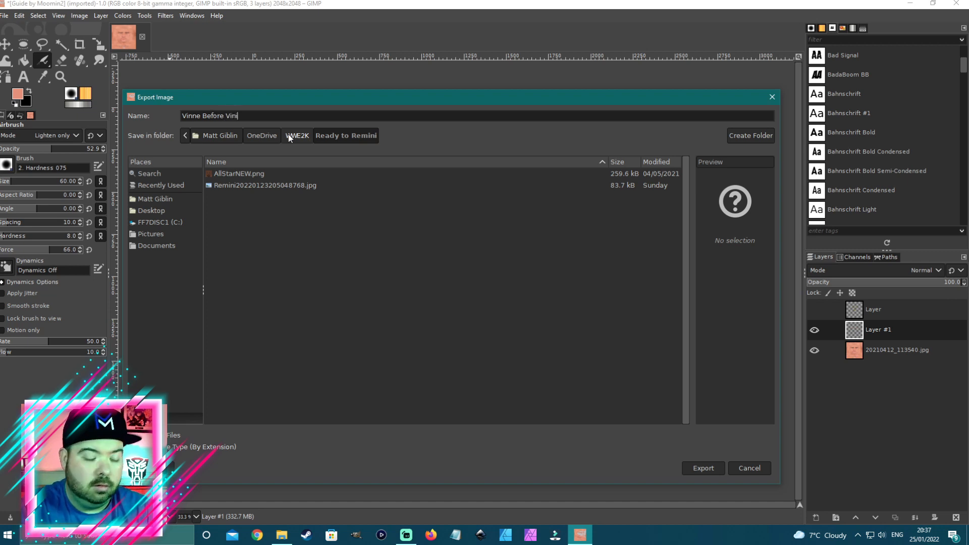
{"action": "key", "text": "BackSpace"}
{"action": "type", "text": "n"}
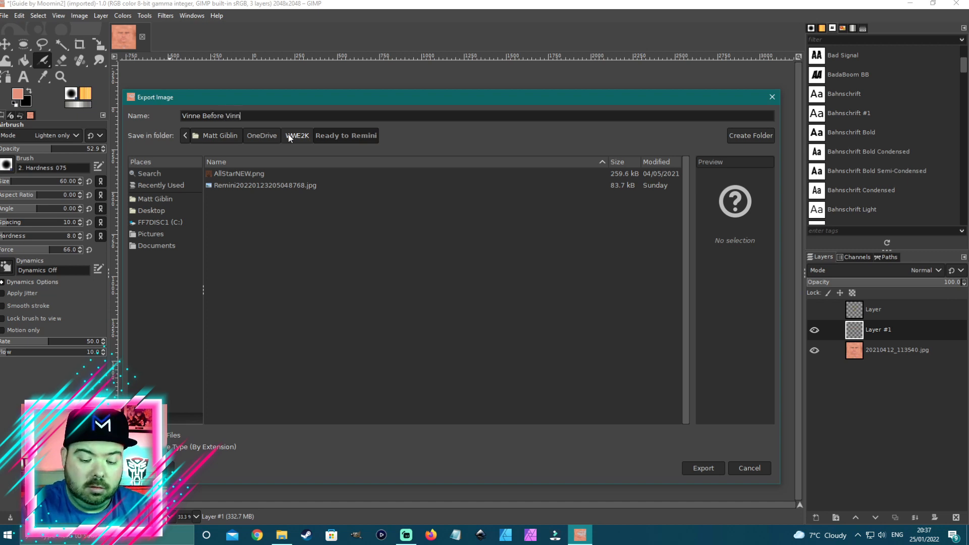
{"action": "type", "text": "ie.png"}
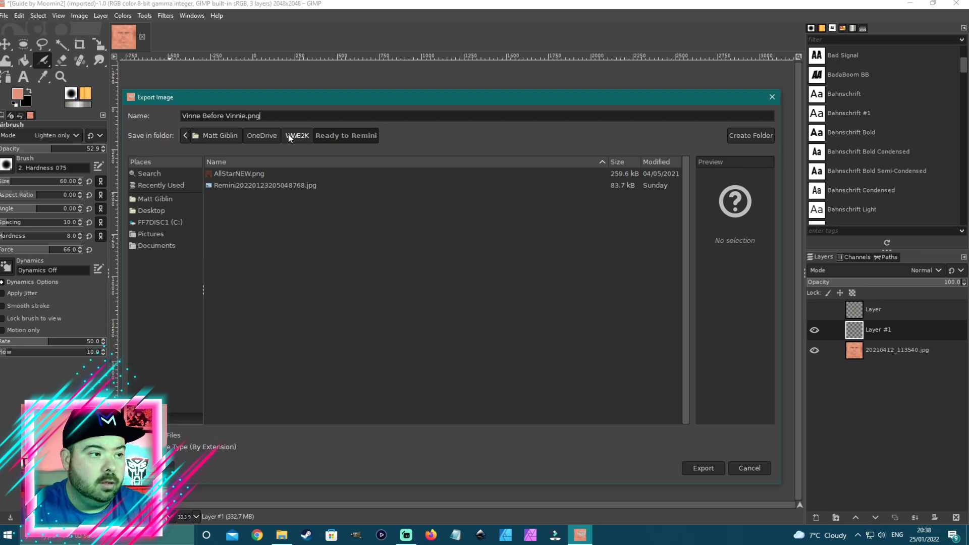
{"action": "left_click", "coordinate": [698, 473]}
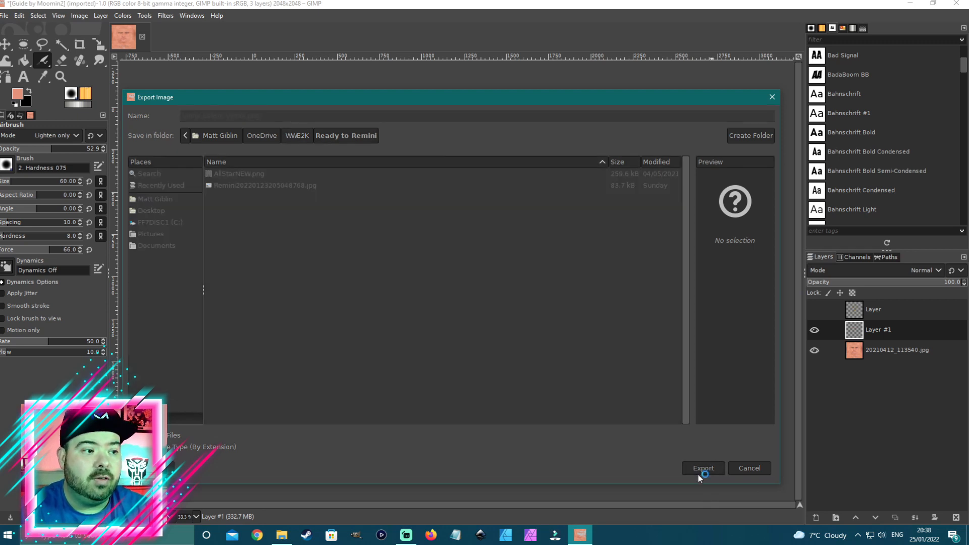
{"action": "left_click", "coordinate": [480, 386]}
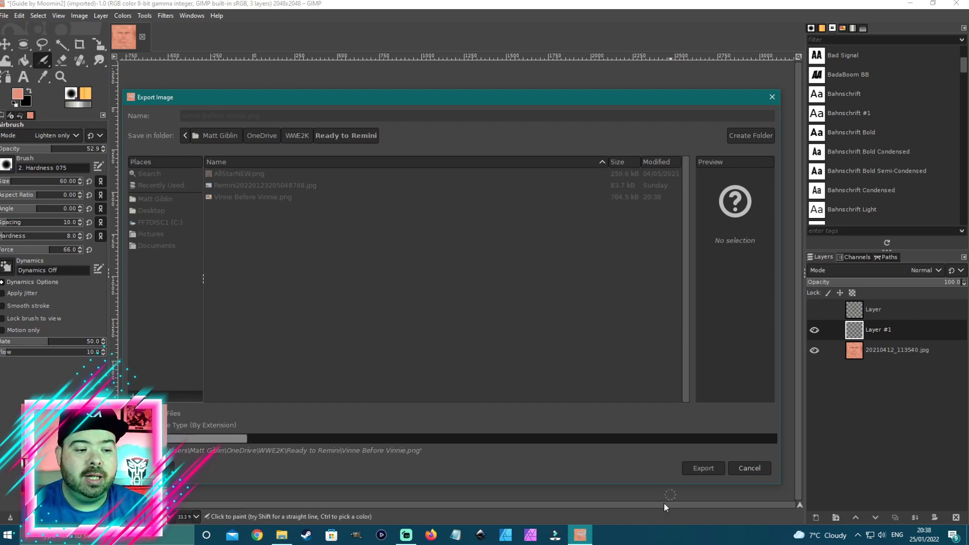
{"action": "mouse_move", "coordinate": [580, 540]}
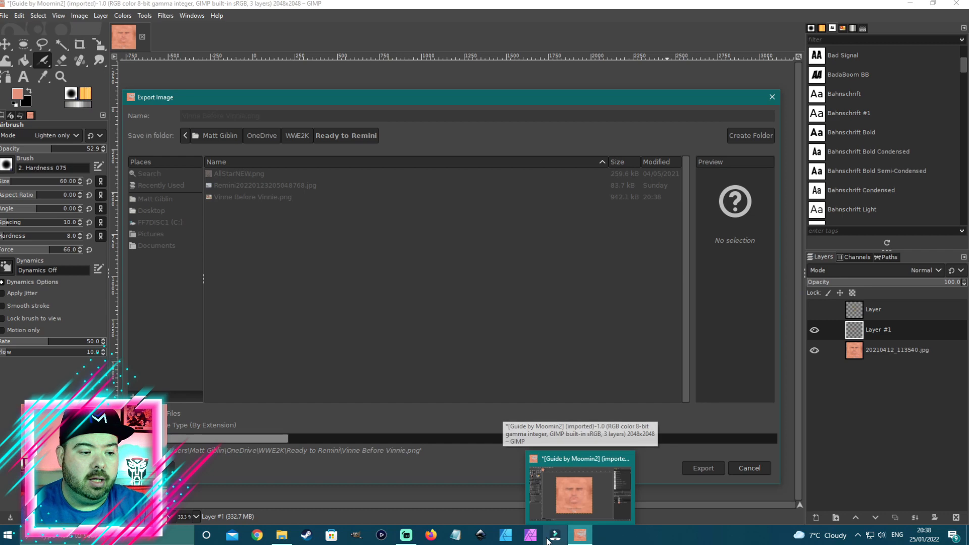
{"action": "left_click", "coordinate": [579, 538]}
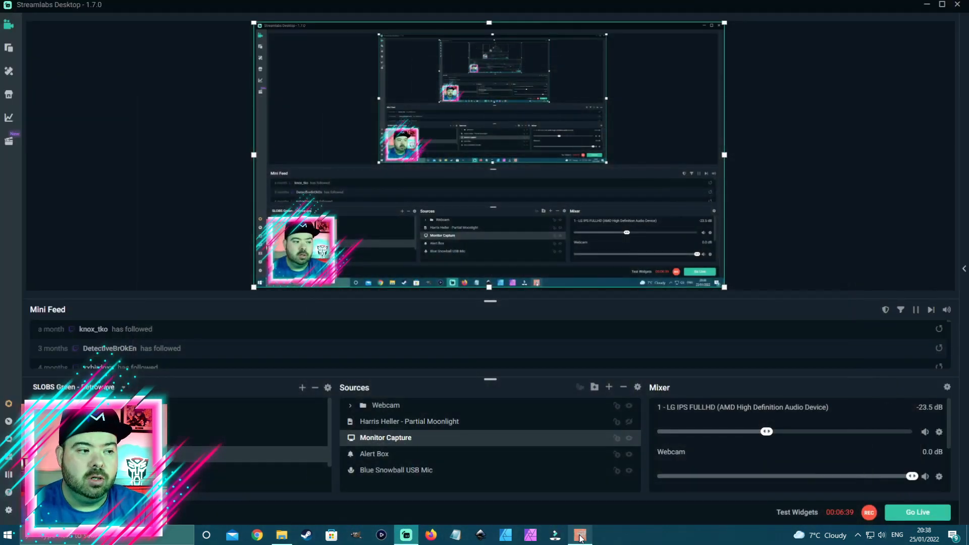
{"action": "left_click", "coordinate": [580, 537]}
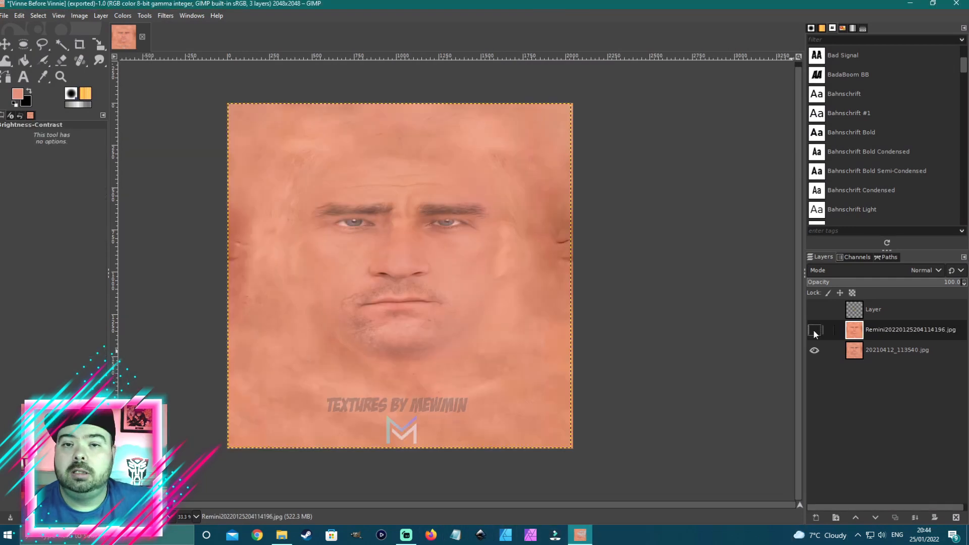
Show the Remini20220125204114196.jpg layer again to compare the enhanced face with the 20210412_113540.jpg layer.
{"action": "left_click", "coordinate": [815, 330]}
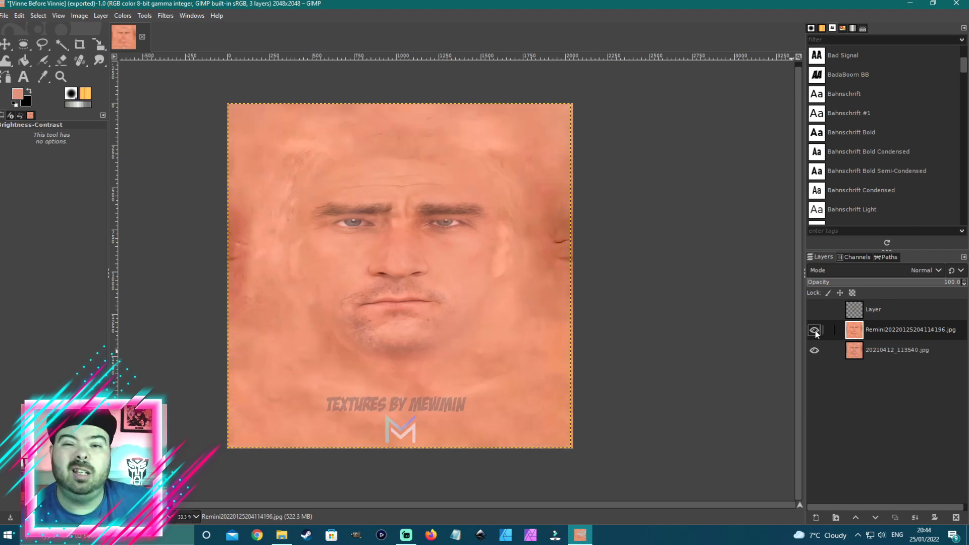